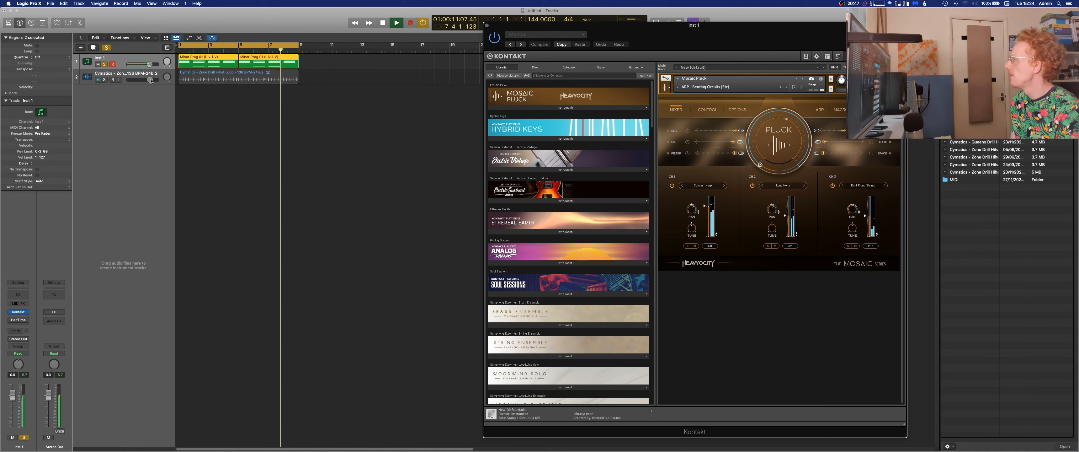
Solo both the Inst 1 melody track and the Cymatics hi-hat loop track, and play them back together.
key(space)
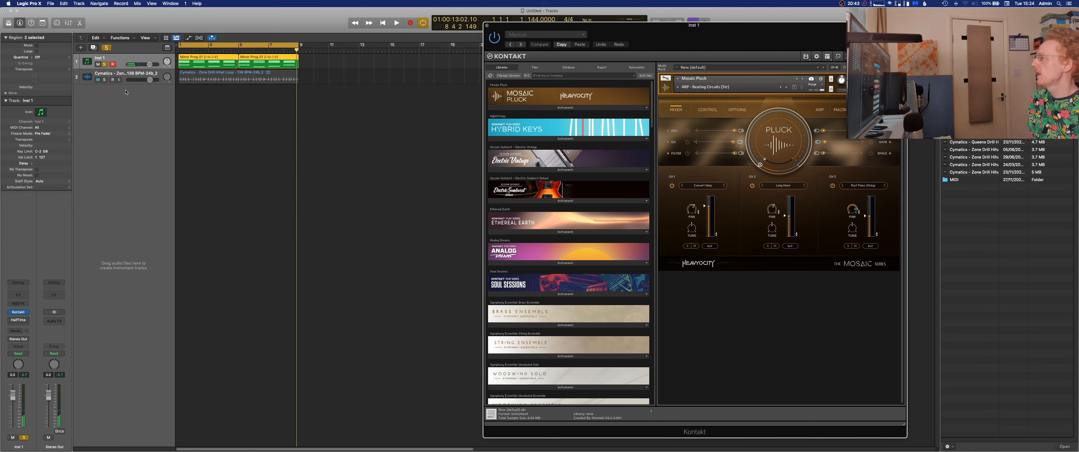
click(105, 65)
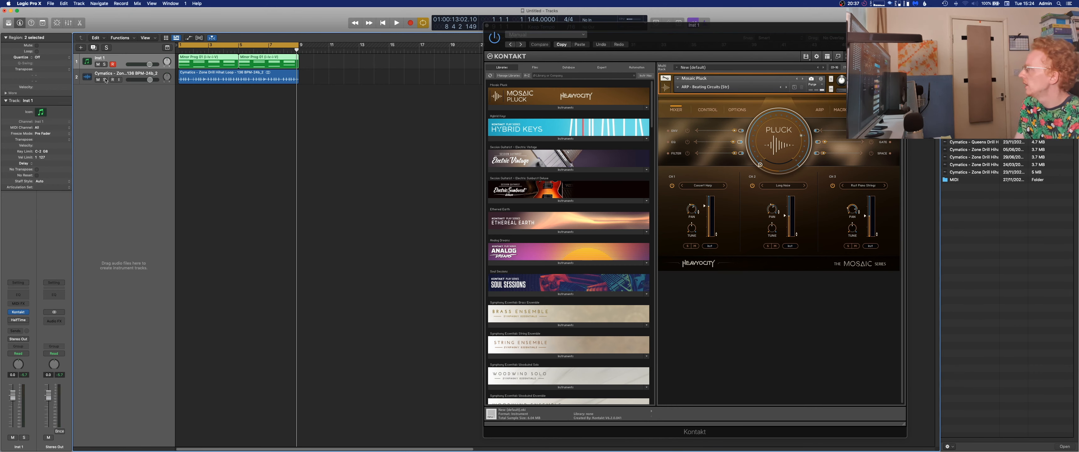
click(104, 80)
key(space)
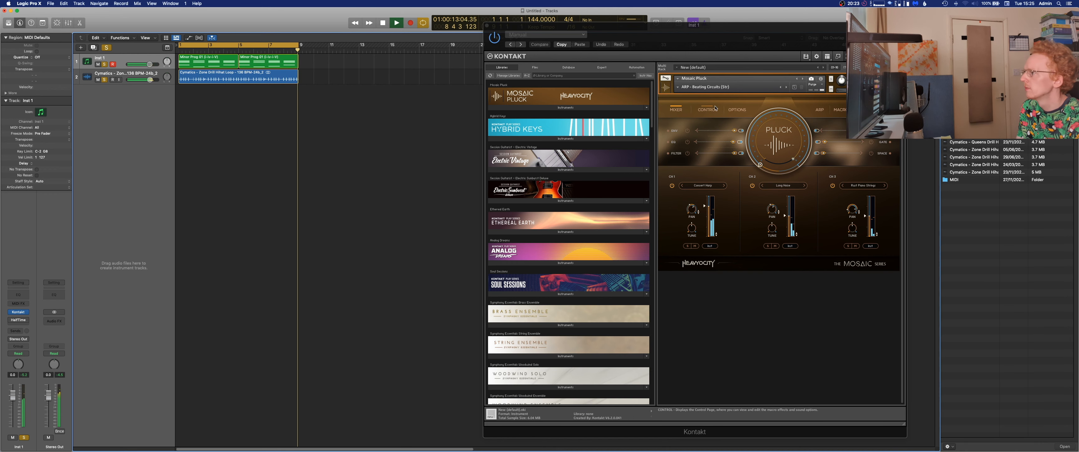
Load the "ARP - Blade Runner Pitz (Str)" preset in Mosaic Pluck and audition it with the loop.
key(space)
click(678, 87)
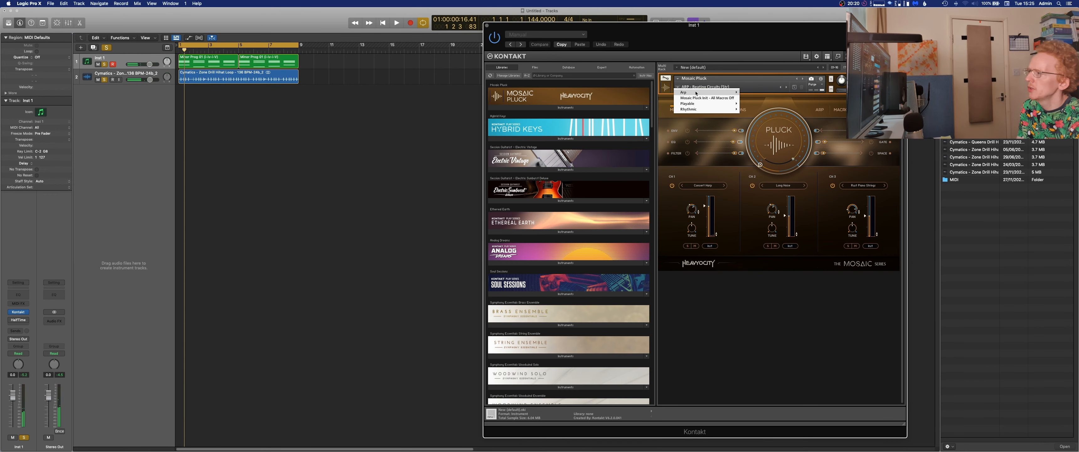
mouse_move(703, 94)
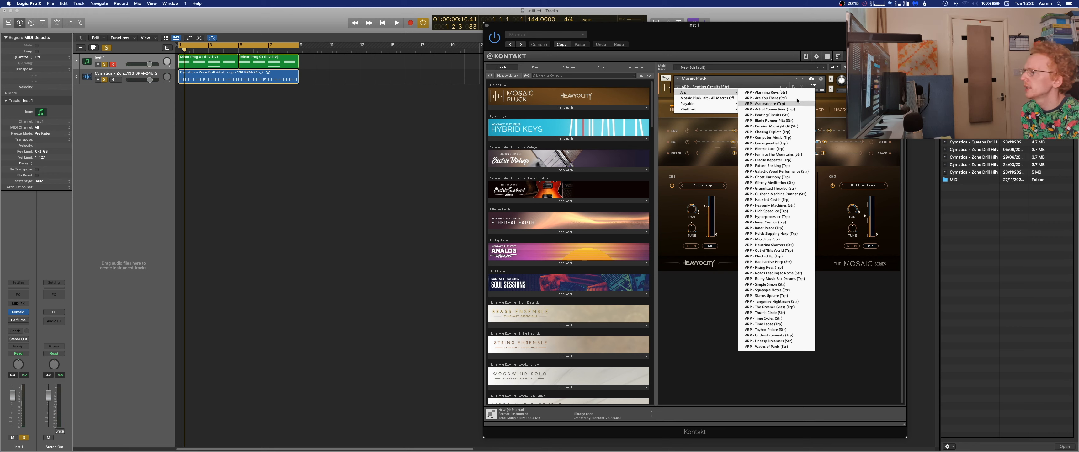
click(792, 120)
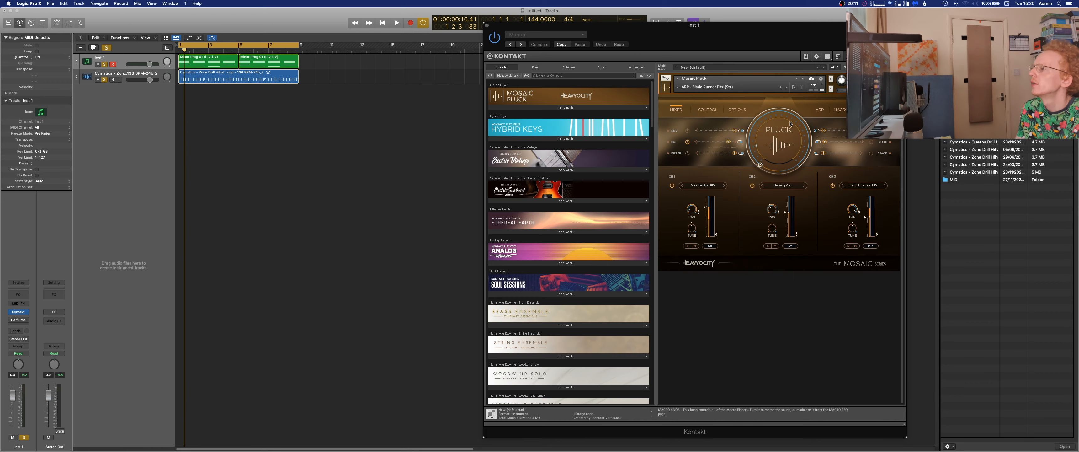
key(space)
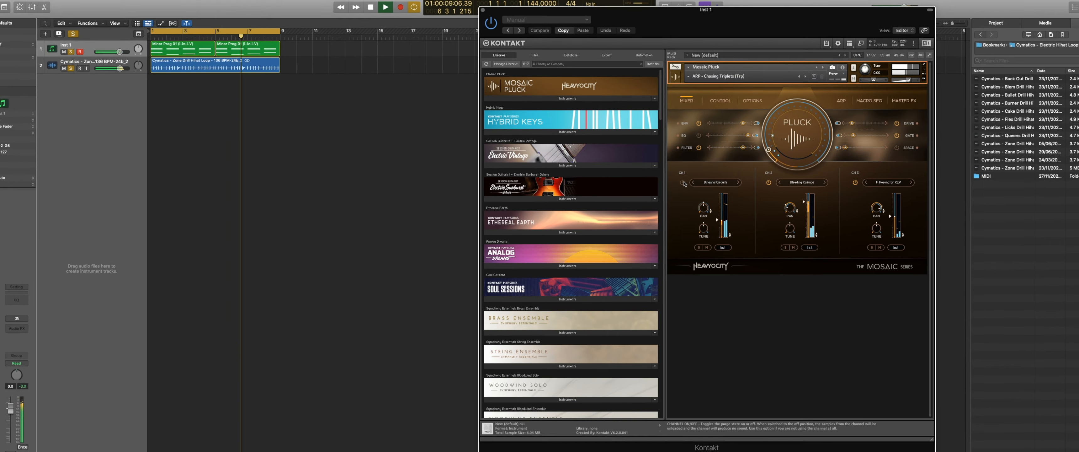
Compare the Chasing Triplets preset with its channel 3 toggled, switch off channel 2, and close the Kontakt window.
click(850, 183)
click(844, 184)
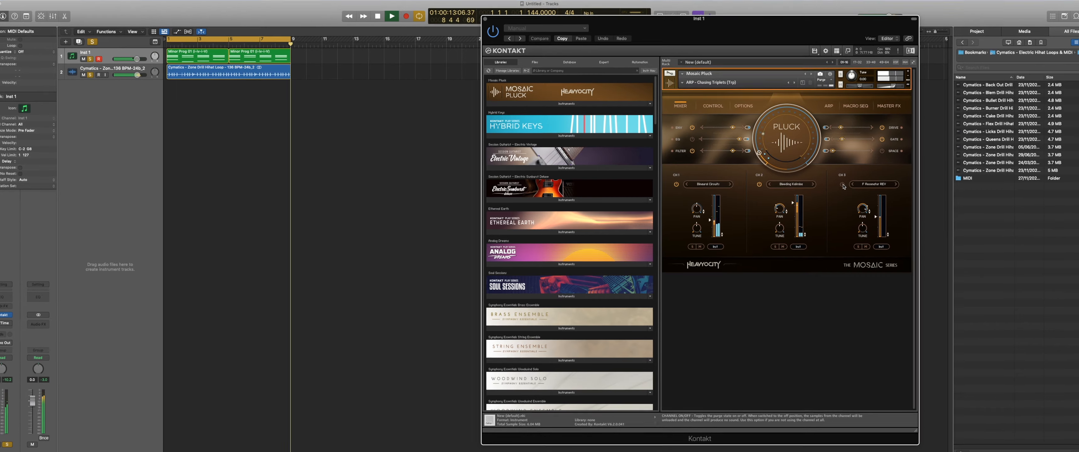
click(756, 185)
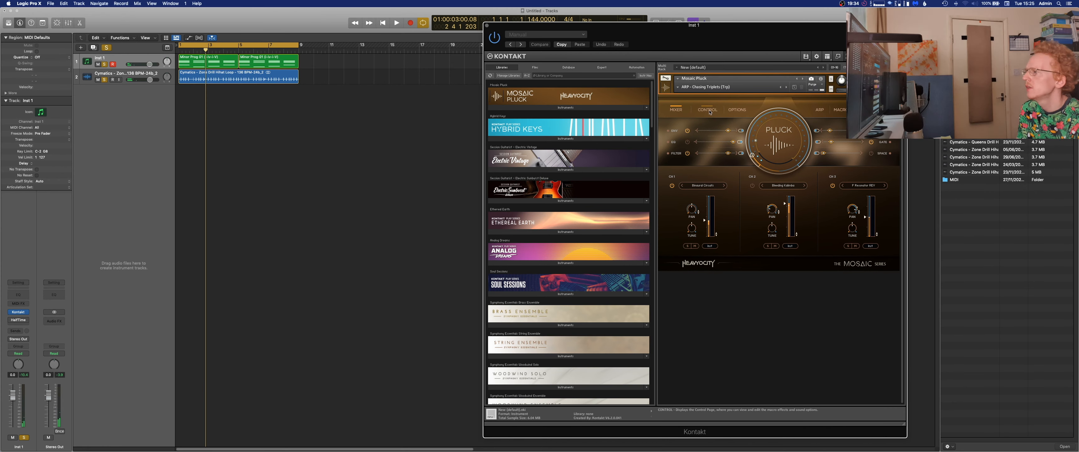
click(488, 26)
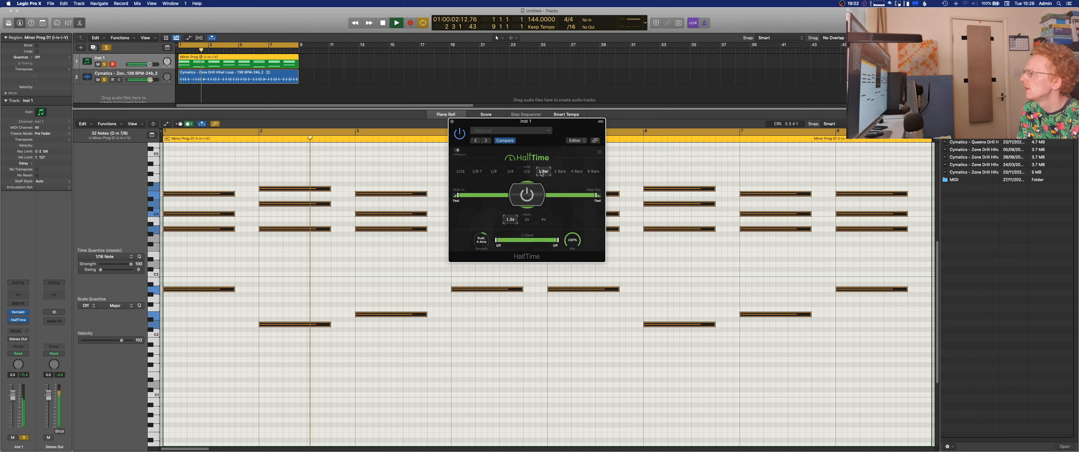
Audition HalfTime on Inst 1 with the 1/2 loop length and set it to 1/4.
key(space)
click(529, 172)
key(space)
key(space)
click(512, 172)
Set HalfTime's speed to 2x, listen to it, and close the plug-in and the lower editor area.
key(space)
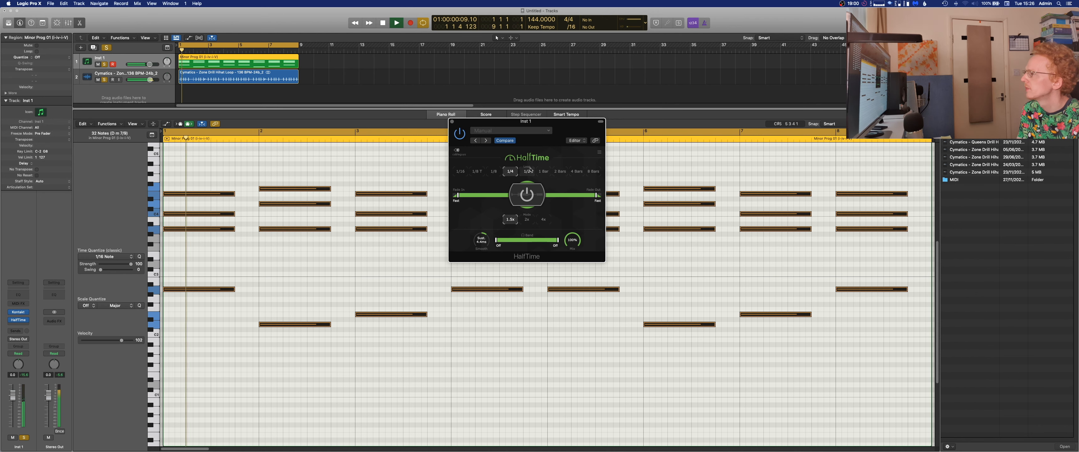
key(space)
click(527, 219)
key(space)
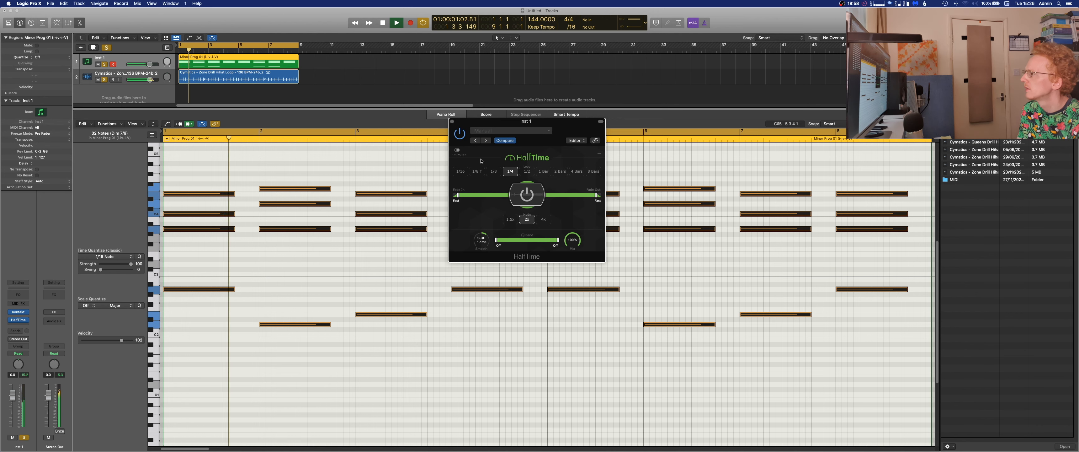
click(452, 122)
key(x)
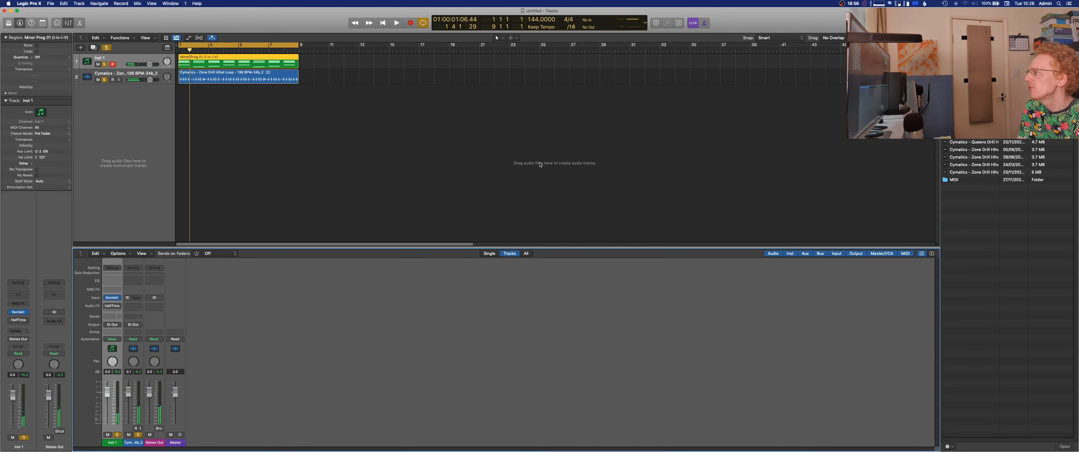
key(x)
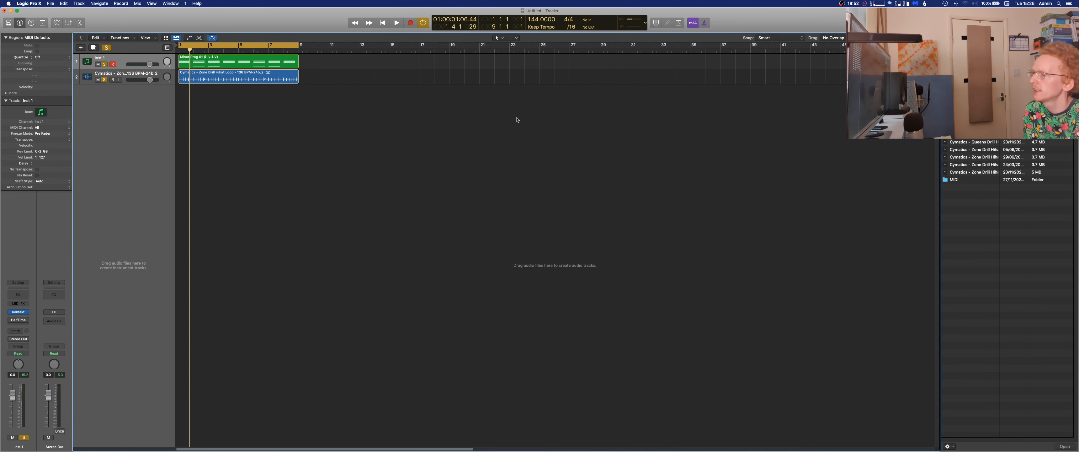
Transpose all notes of the Minor Prog 01 region down one octave, and close the piano roll and file browser.
key(space)
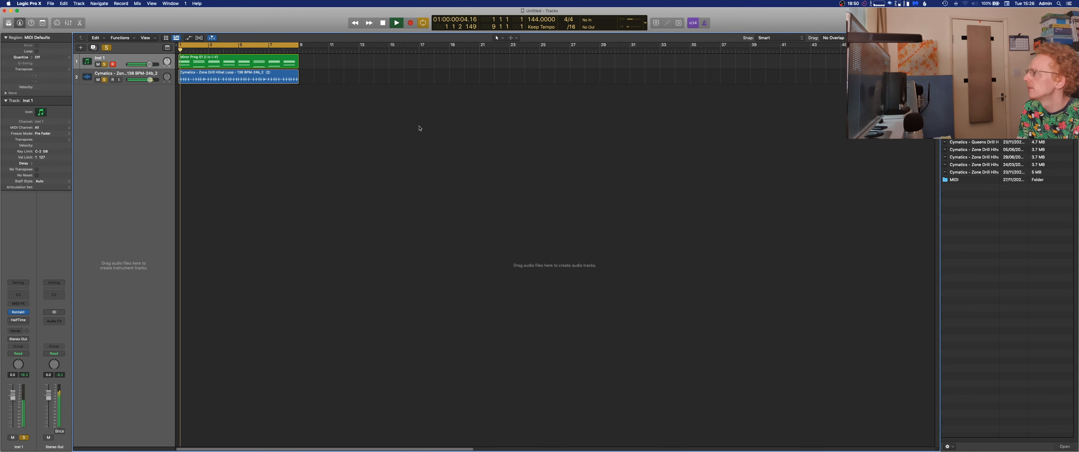
double_click(233, 65)
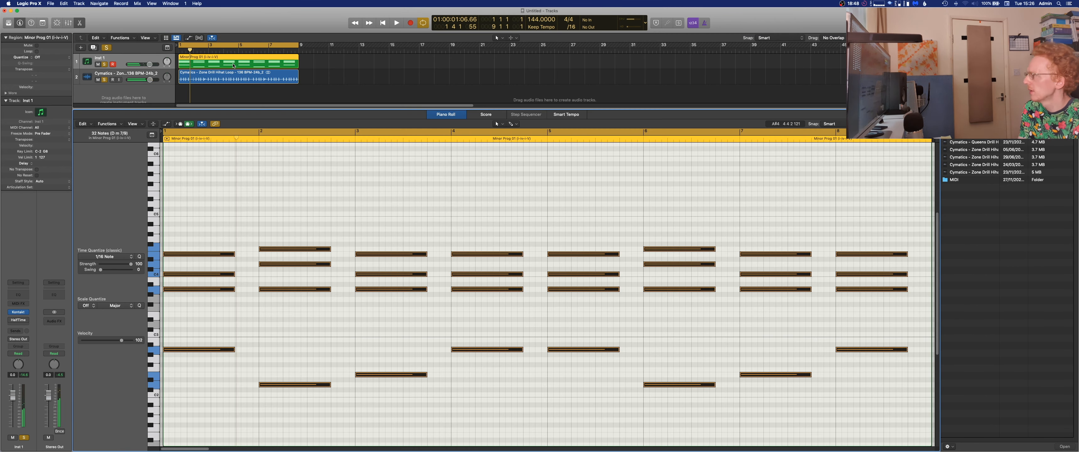
key(alt+shift+Down)
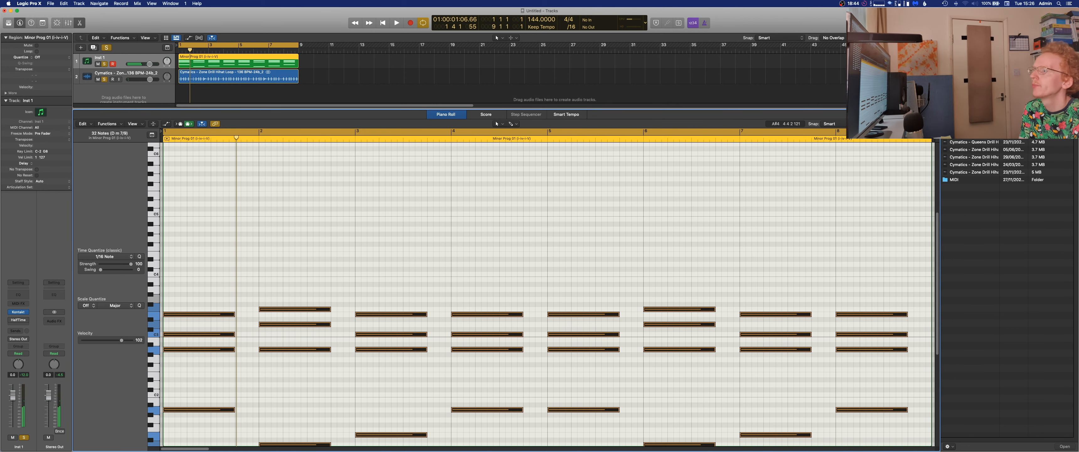
key(f)
key(e)
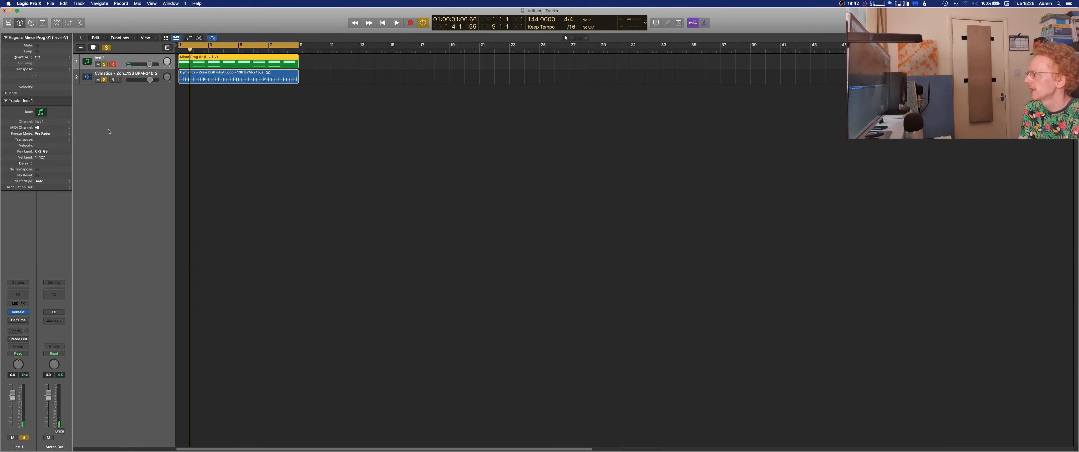
Replace HalfTime on the Inst 1 track with FabFilter Pro-Q 3 during playback.
key(space)
click(28, 321)
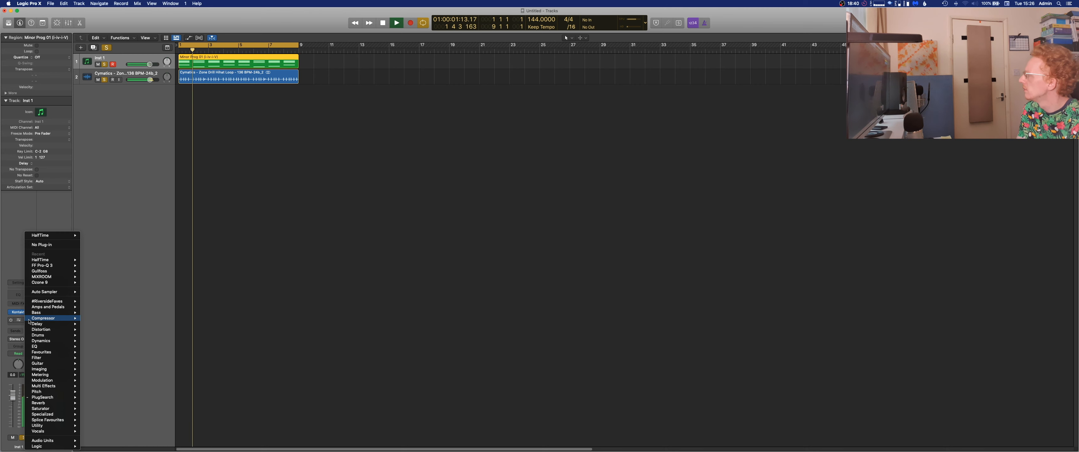
click(84, 266)
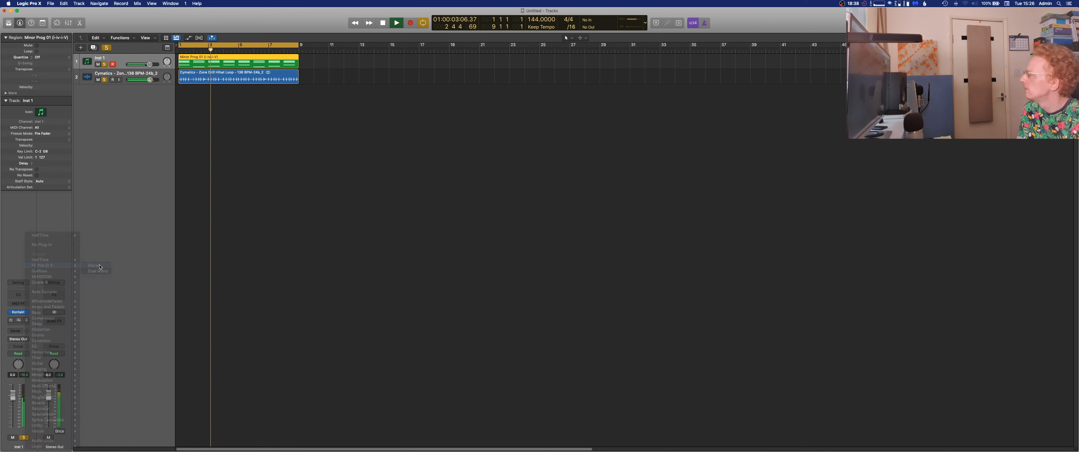
key(space)
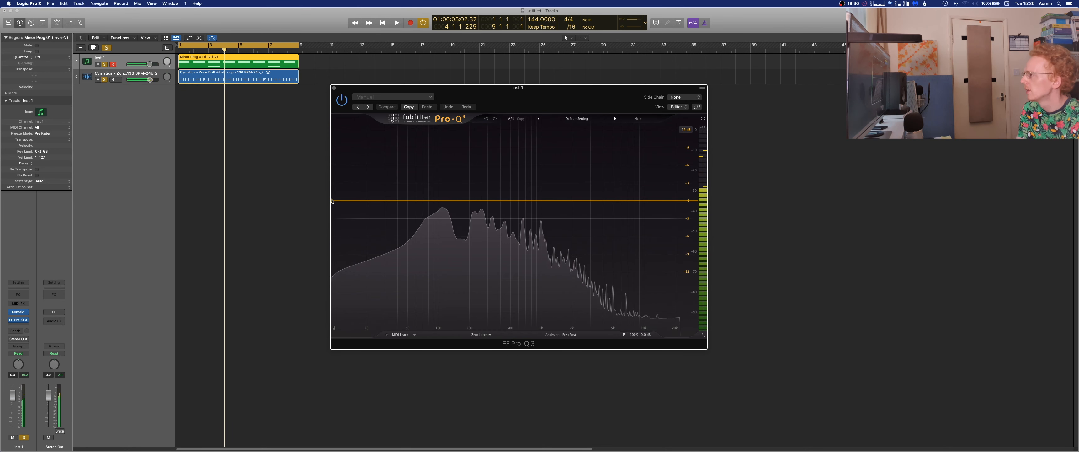
Add a low-cut band with a 36 dB/oct slope in Pro-Q 3 and move it to about 167 Hz.
double_click(335, 201)
click(356, 191)
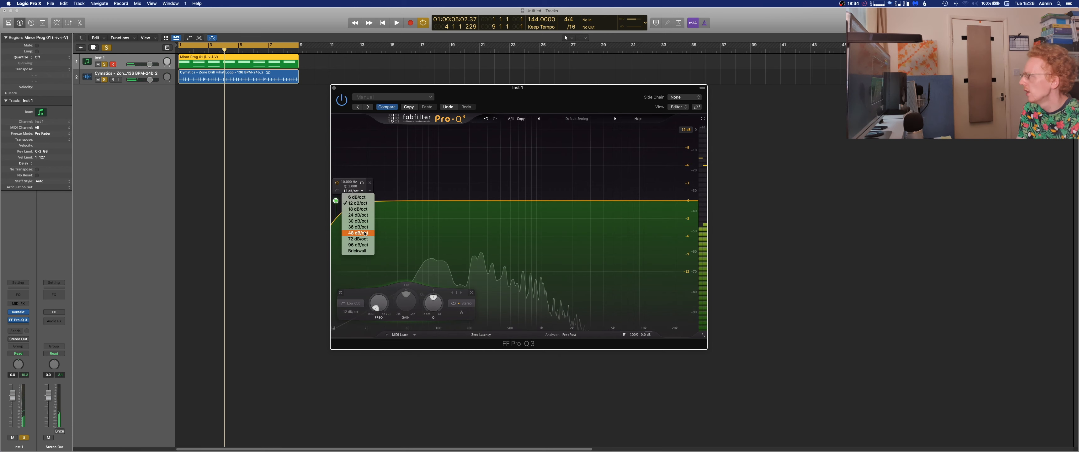
click(347, 200)
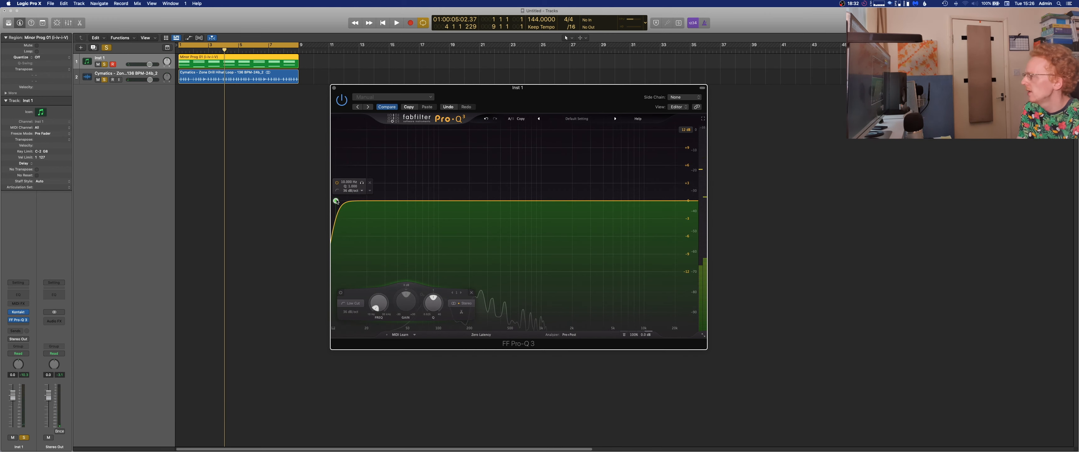
key(space)
drag(337, 201, 454, 221)
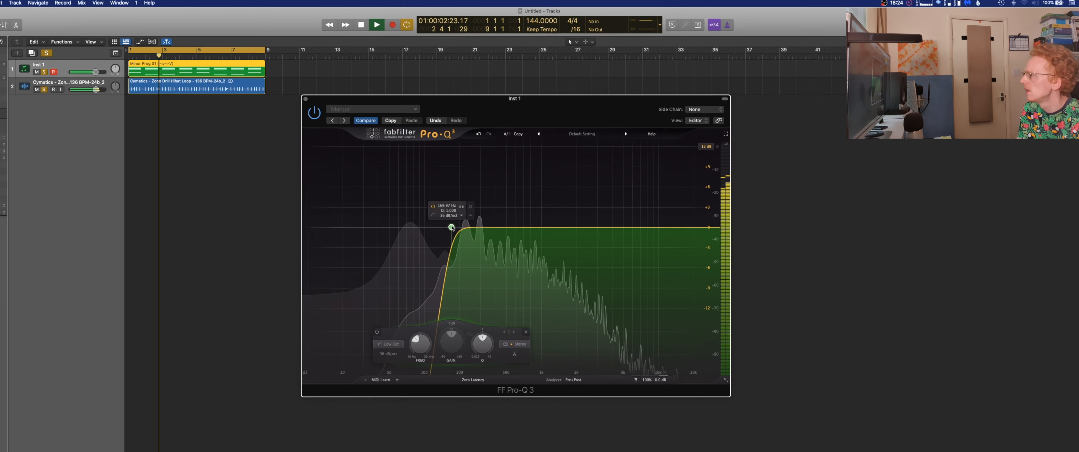
Add a high-cut band in Pro-Q 3, change its slope, and lower its cutoff frequency to roll off the highs.
double_click(714, 227)
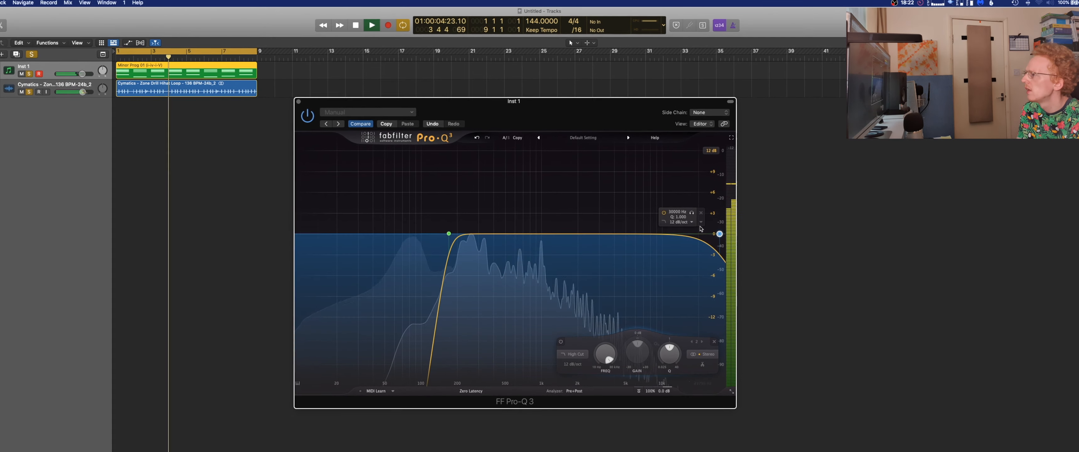
click(689, 222)
click(689, 241)
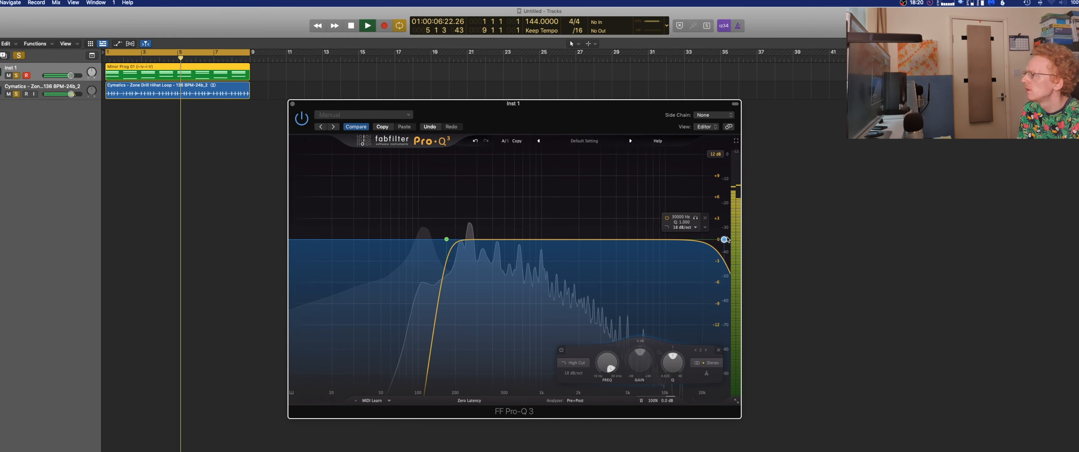
drag(725, 239, 611, 248)
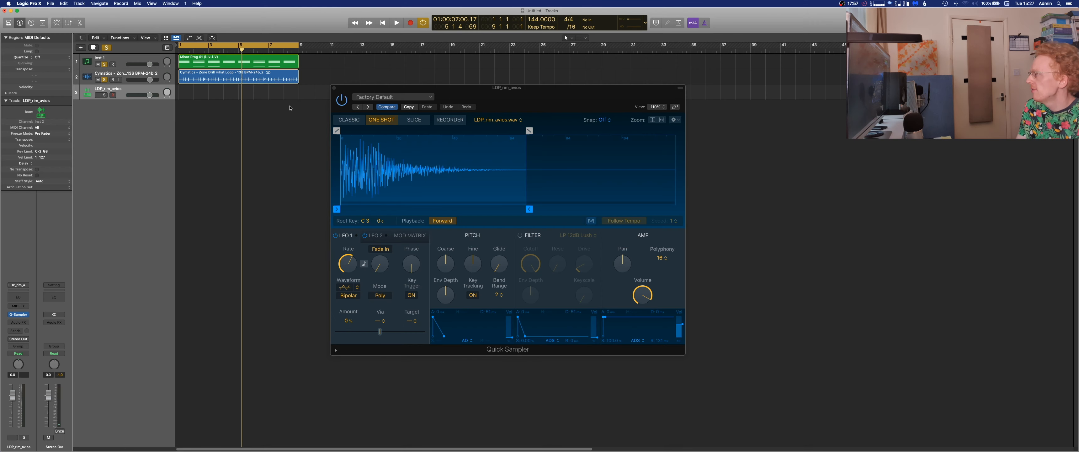
Close Quick Sampler and add a rim note late in bar 2 of the LDP_rim_avios region, and play it back.
click(334, 88)
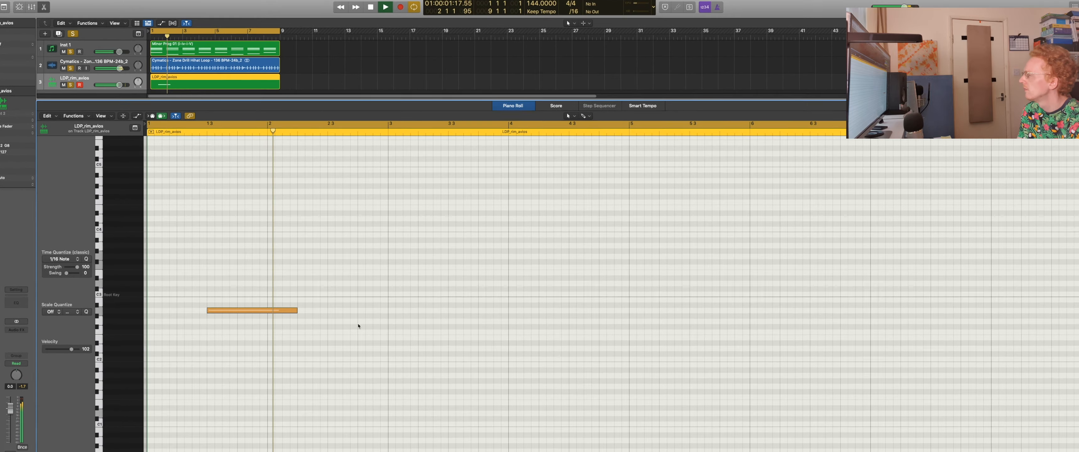
key(space)
super+click(356, 314)
key(space)
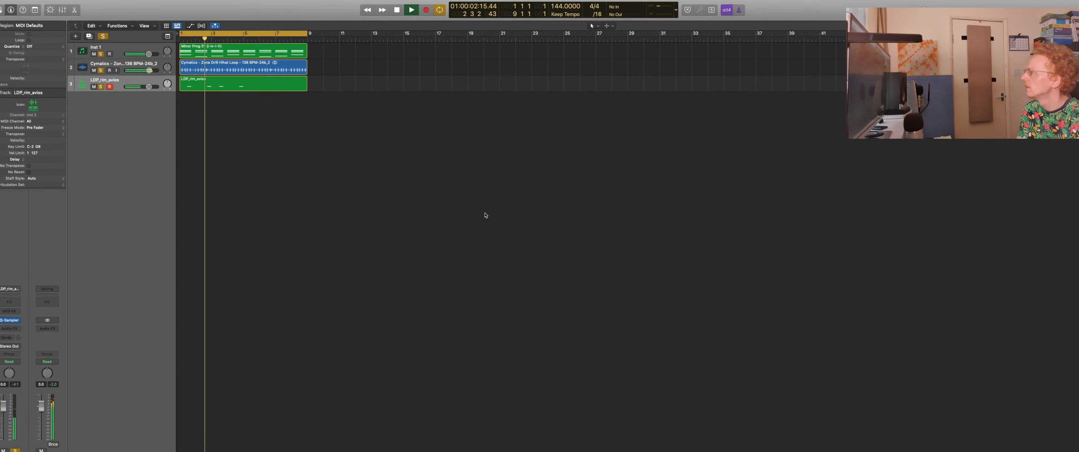
Shorten the LDP_rim_avios region to four bars and copy it to bar 5 to fill the eight-bar loop.
double_click(268, 78)
key(p)
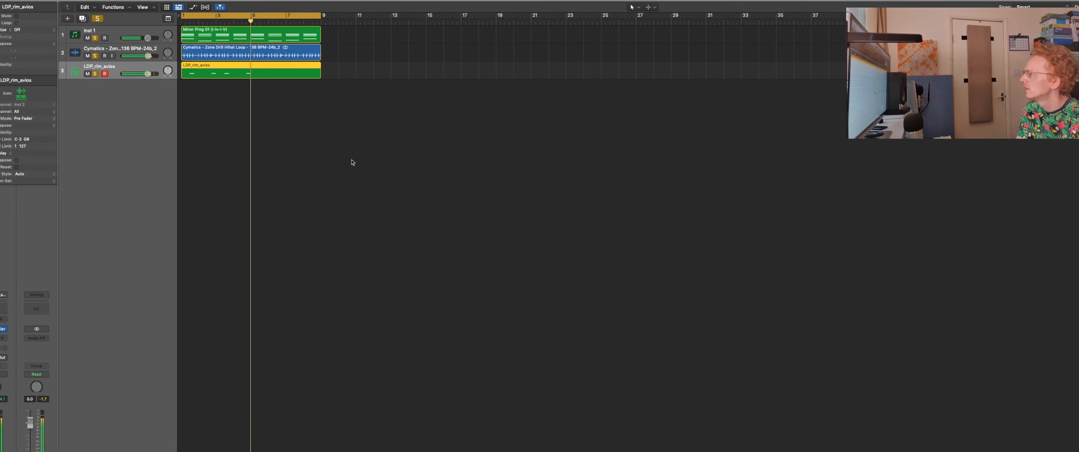
drag(321, 71, 255, 98)
drag(210, 65, 286, 66)
click(404, 101)
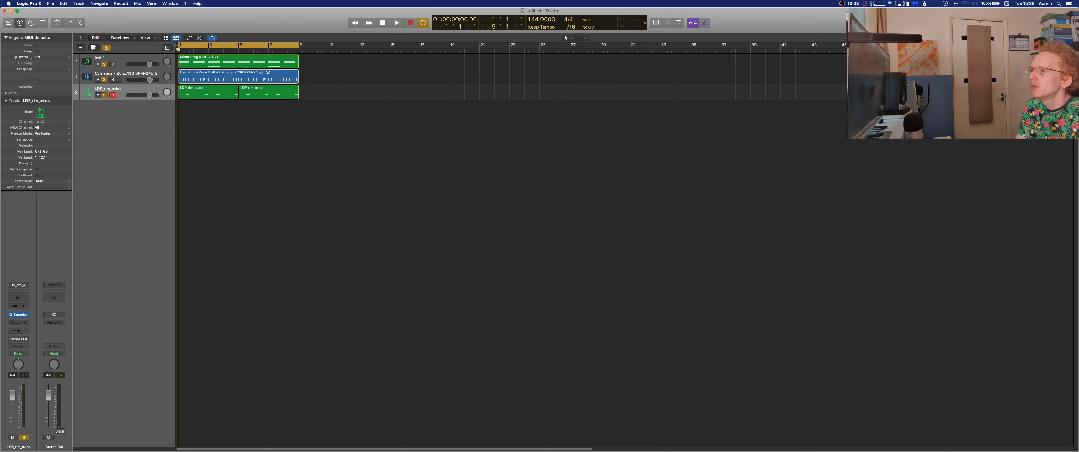
Audition the Cymatics 808 Essentials samples in the file browser and load 808 36 - D# into Sampler on Inst 3.
key(f)
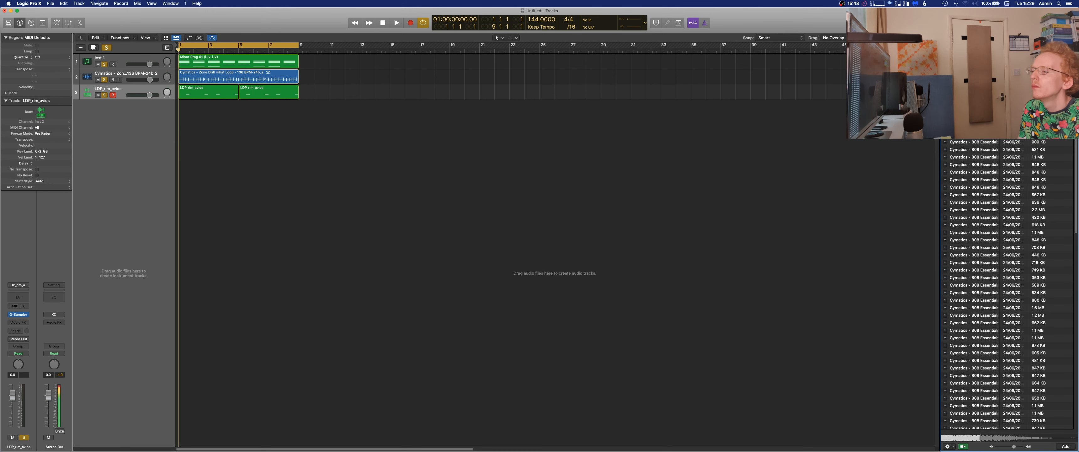
key(Down)
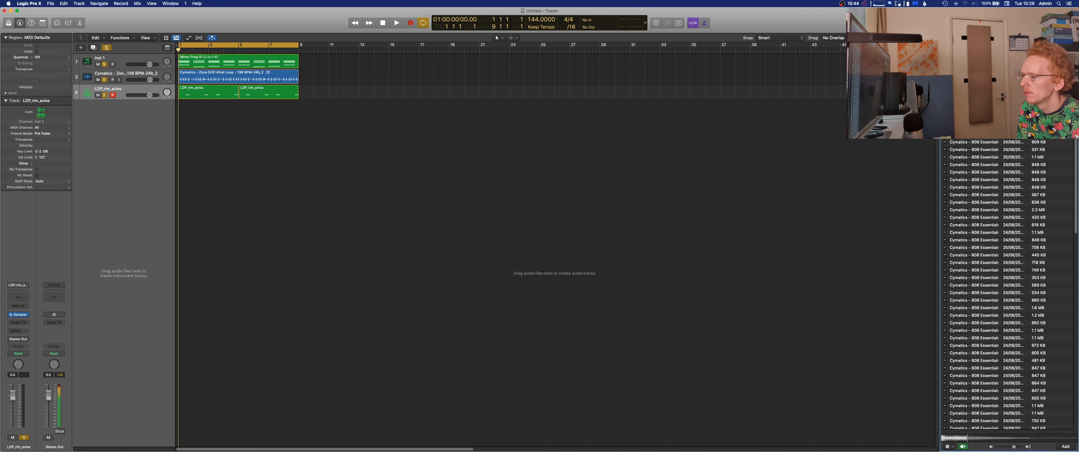
key(Down)
key(Down)
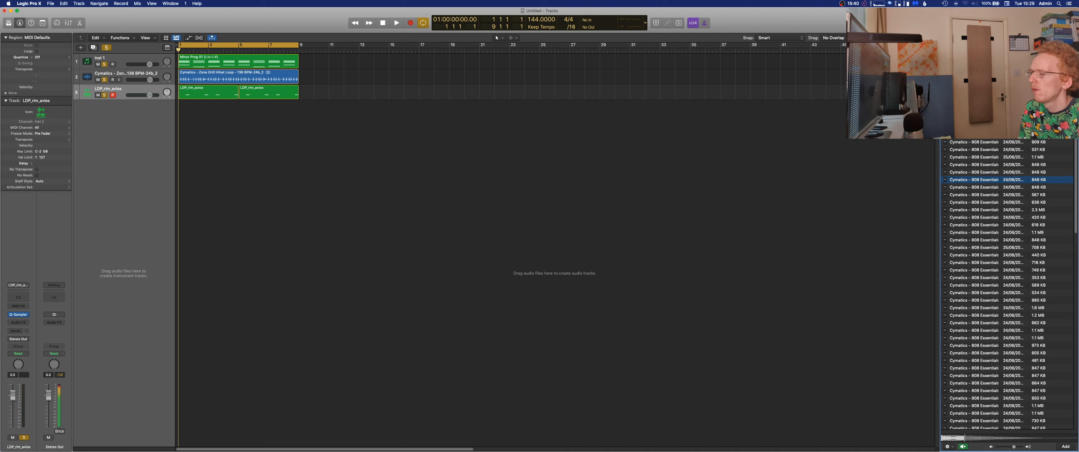
key(Down)
key(Down)
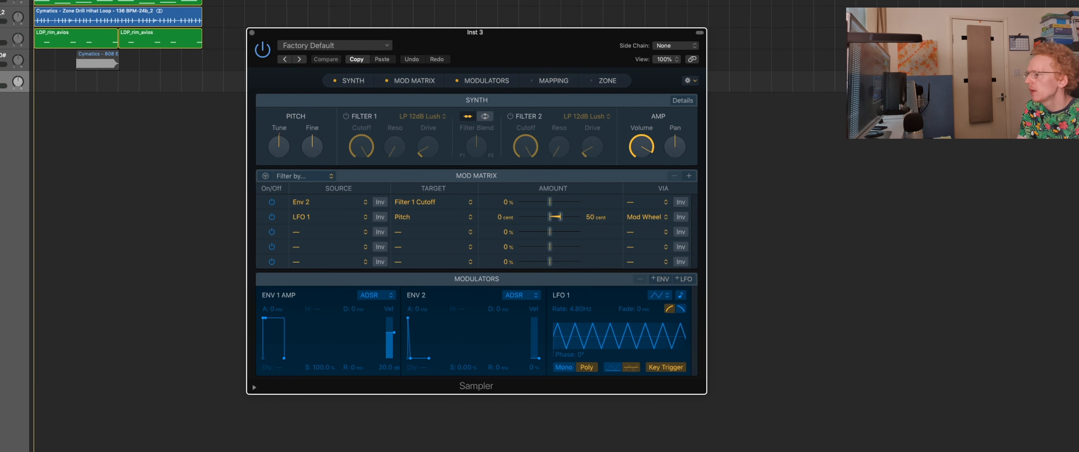
drag(1077, 273, 570, 74)
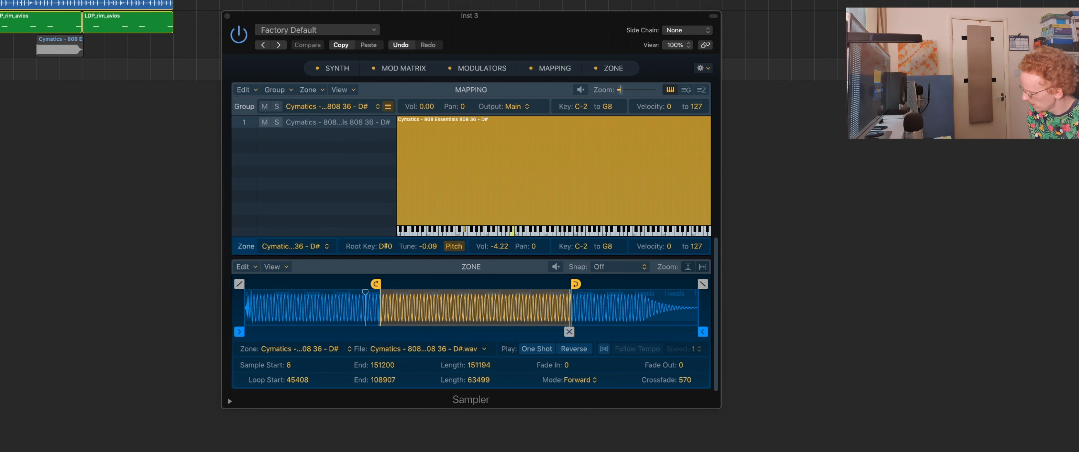
Show the Sampler's synth details, set Glide to 69 ms and Pitch Bend Up to 3, and close the plug-in.
click(330, 70)
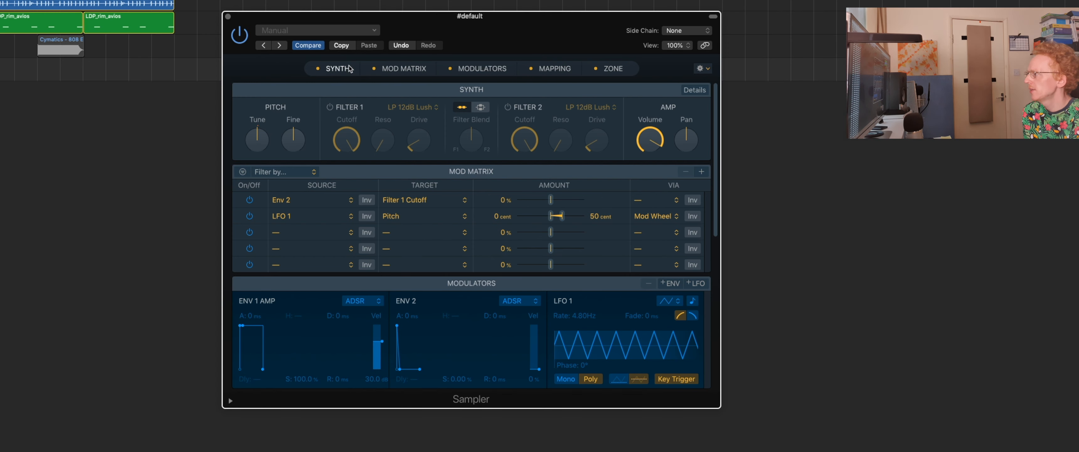
click(694, 89)
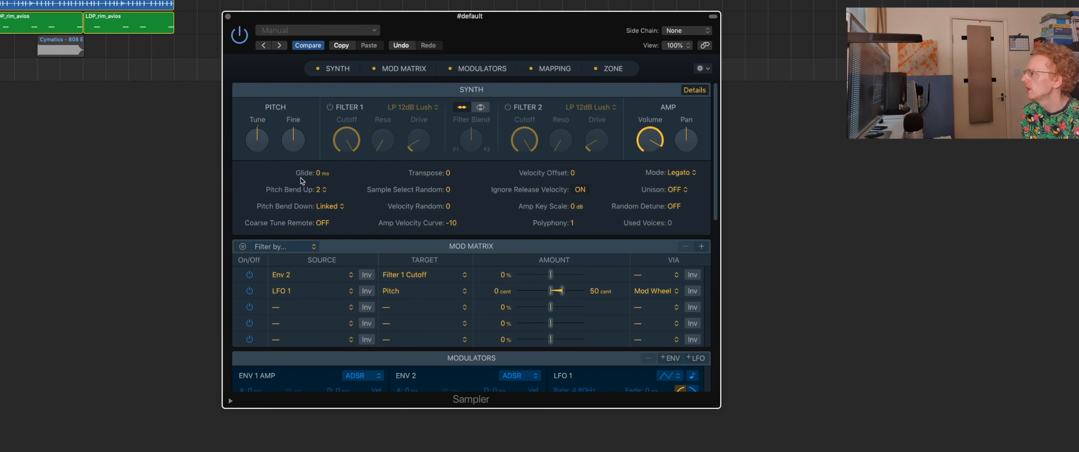
drag(302, 181, 302, 171)
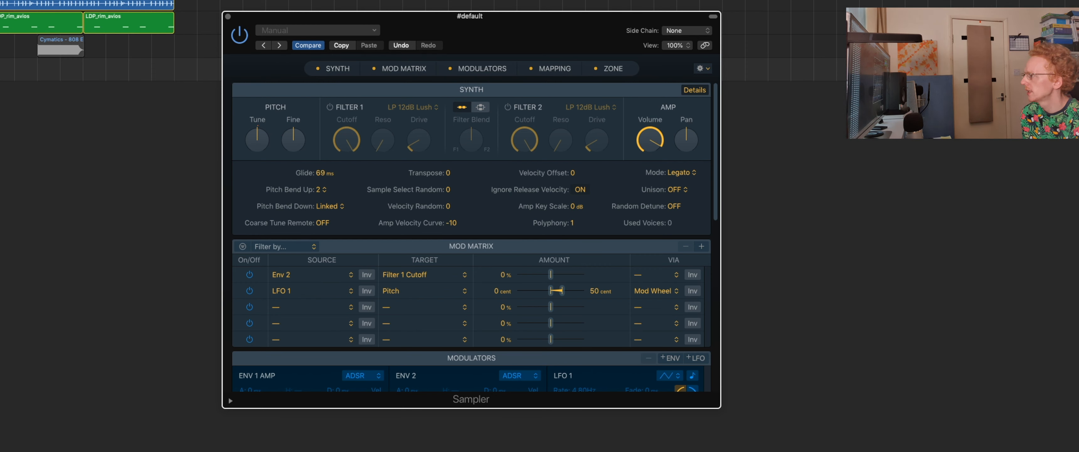
click(326, 190)
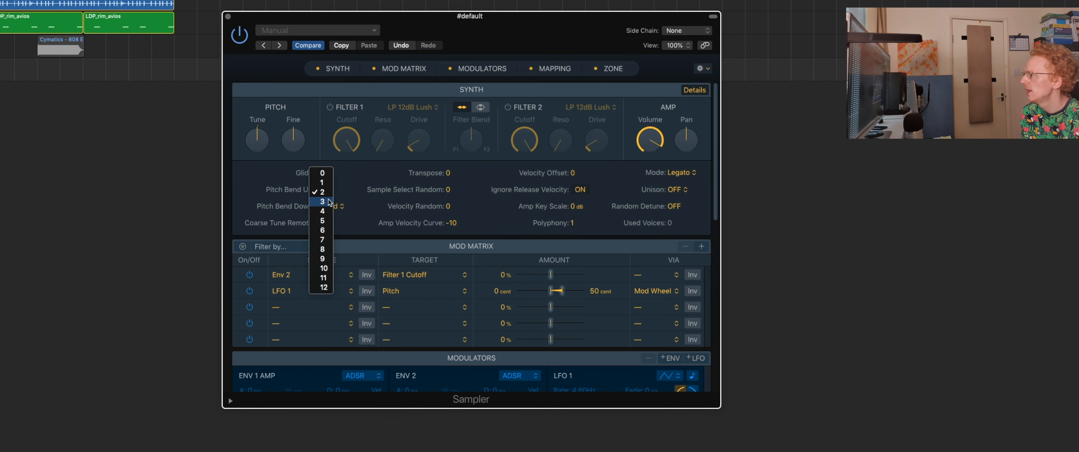
click(328, 205)
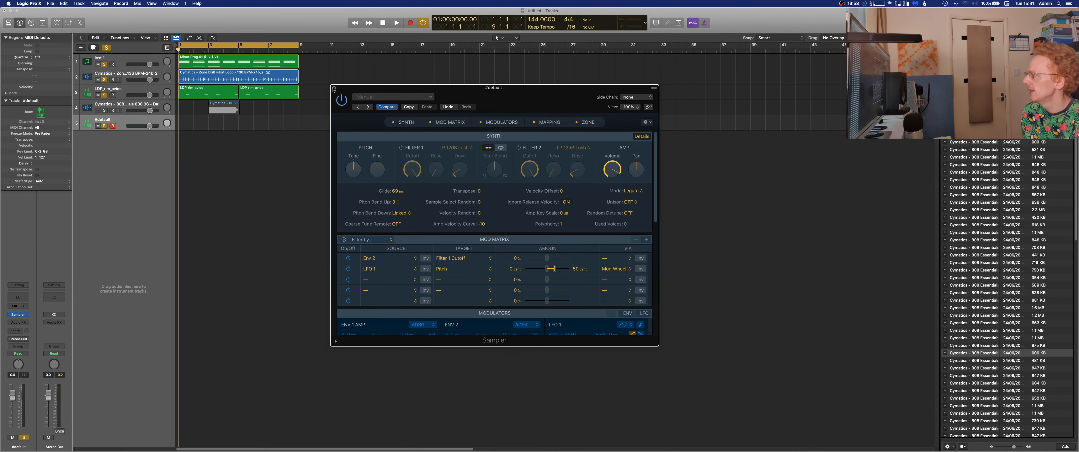
click(334, 89)
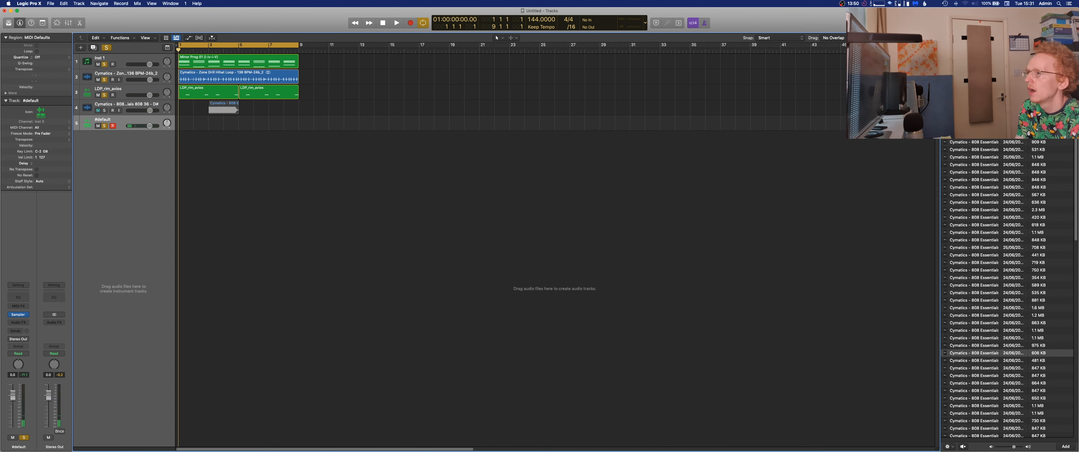
Hide the file browser, place a half-bar low note at the start of an eight-bar region on the 808 instrument track, and play it back.
key(f)
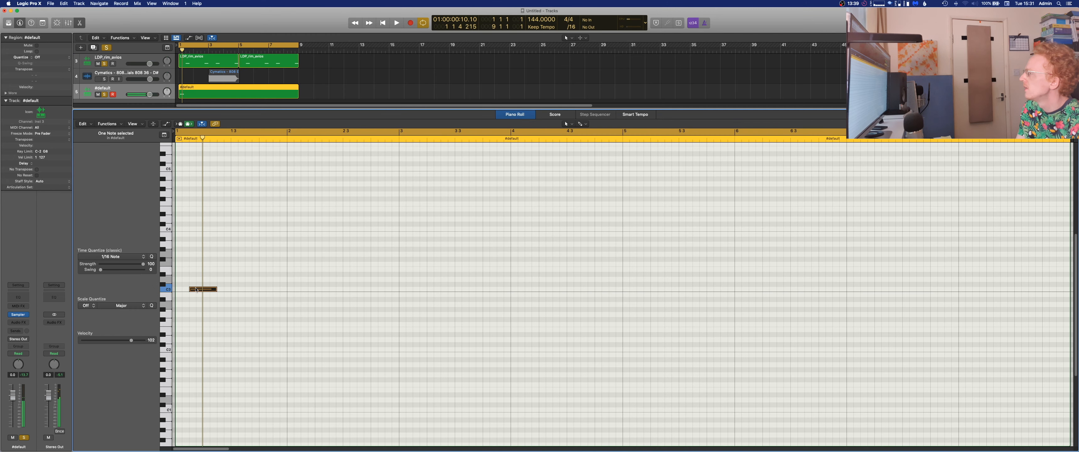
click(184, 290)
drag(181, 299, 182, 305)
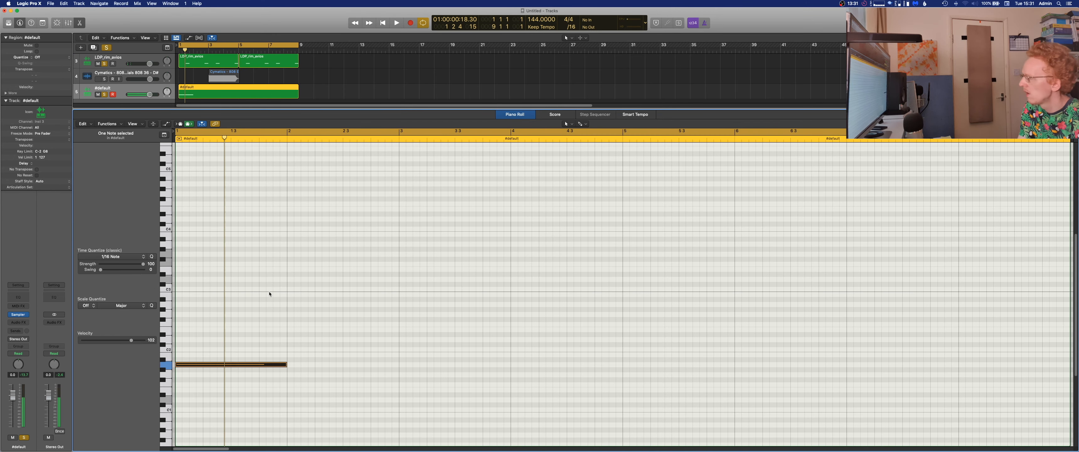
key(alt+shift+Down)
key(space)
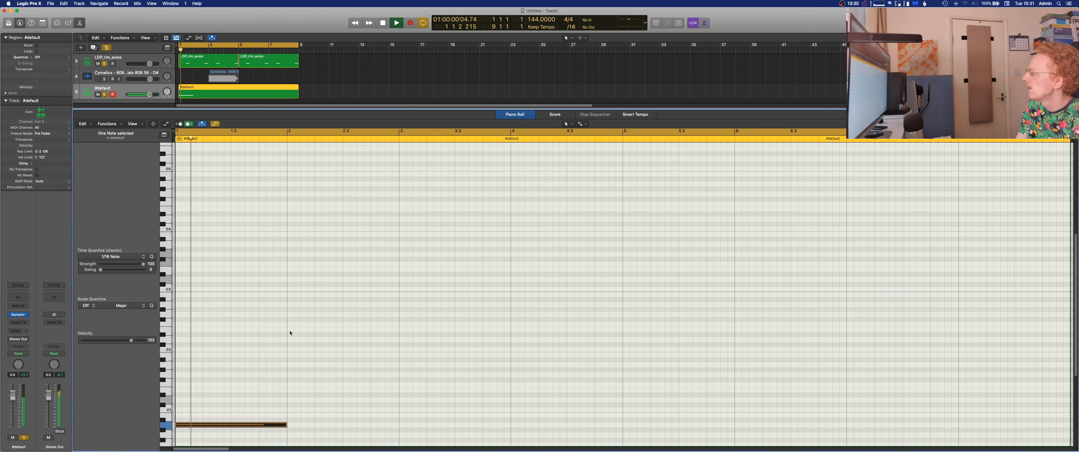
scroll(290, 333, down, 3)
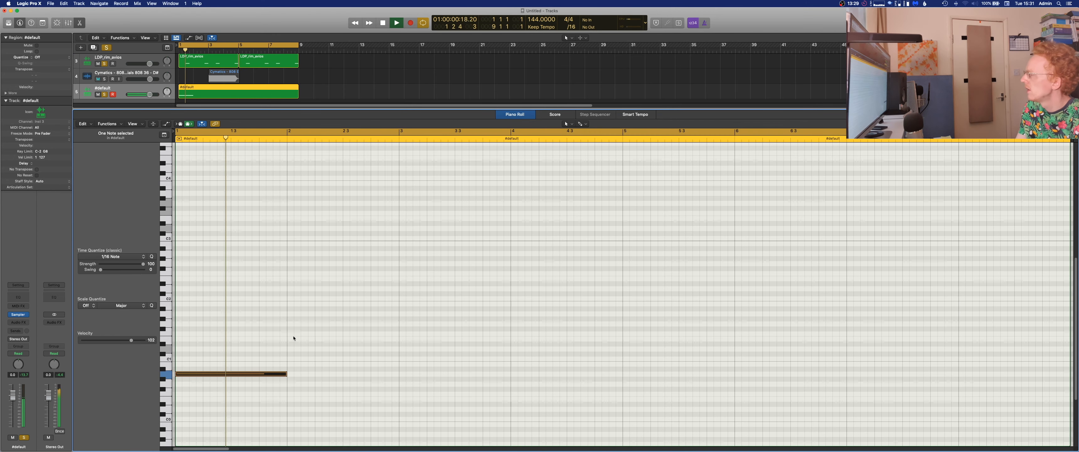
key(space)
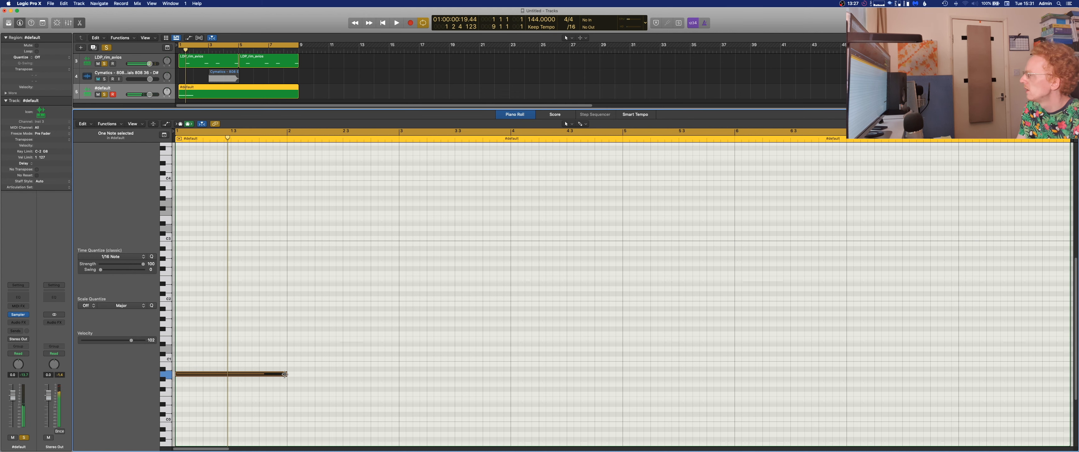
drag(285, 374, 230, 374)
click(345, 368)
key(space)
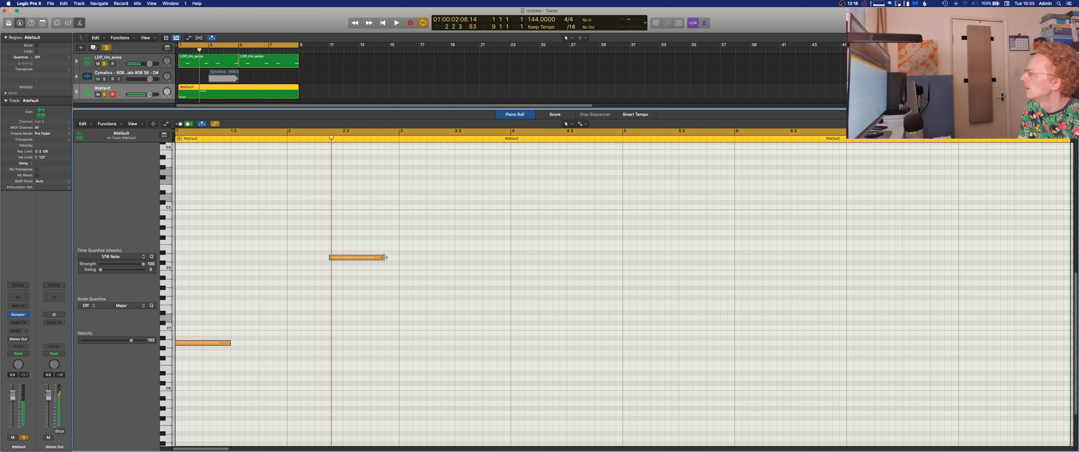
Add two short higher 808 notes around beat 3 of bar 2, one an octave above the other, and listen back.
drag(384, 258, 343, 283)
super+click(341, 317)
drag(345, 320, 350, 322)
key(space)
click(354, 329)
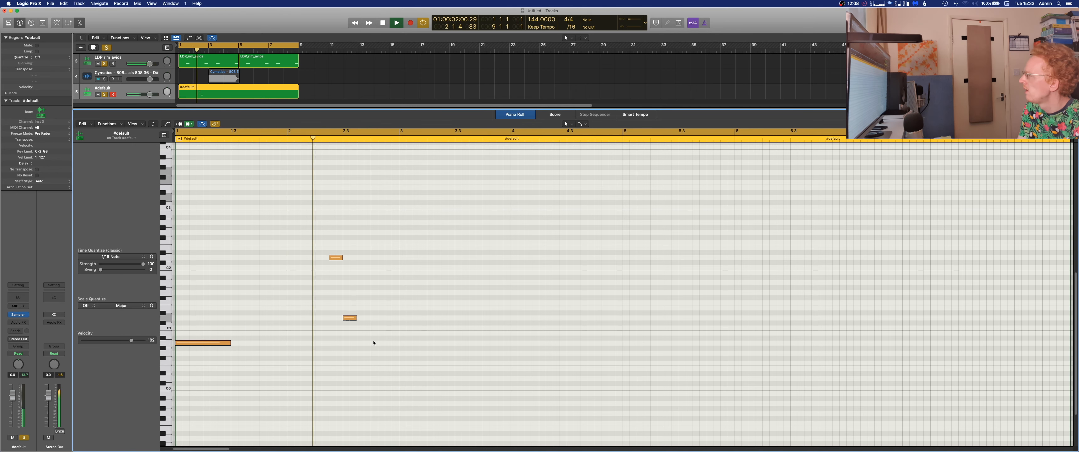
key(space)
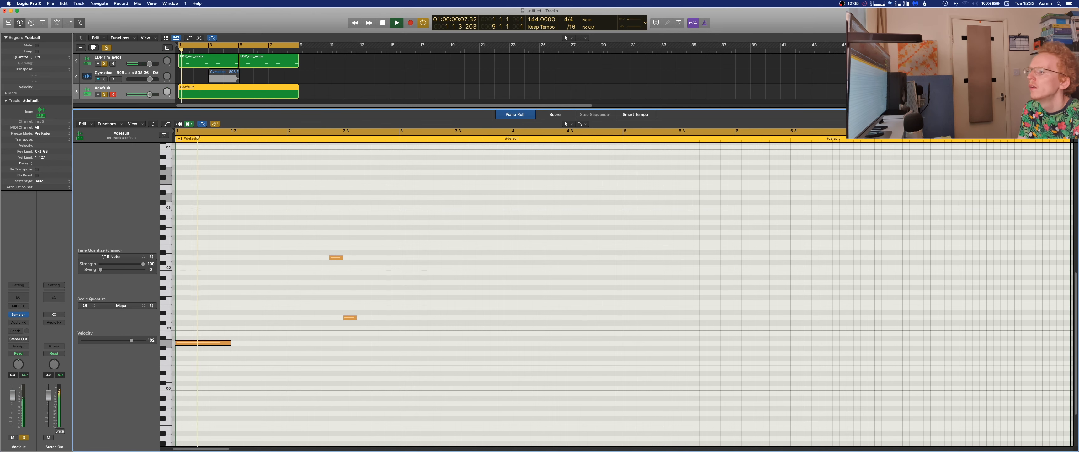
Extend the lower of the two bar 2 notes backward so it starts together with the higher note.
key(super+Right)
key(super+Right)
key(super+Right)
key(super+Right)
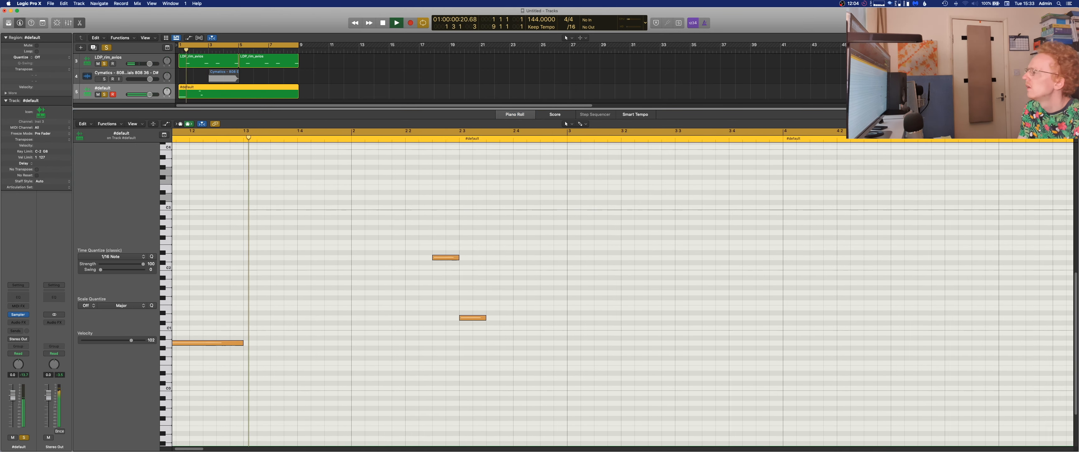
key(space)
drag(491, 319, 459, 322)
Set the velocity of all three 808 notes to 127 and play the region back.
key(super+a)
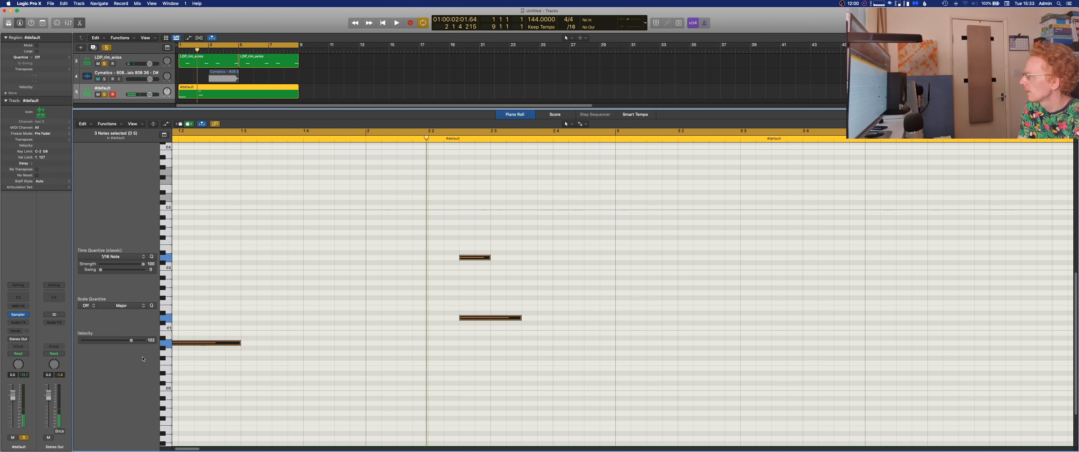
key(space)
click(424, 350)
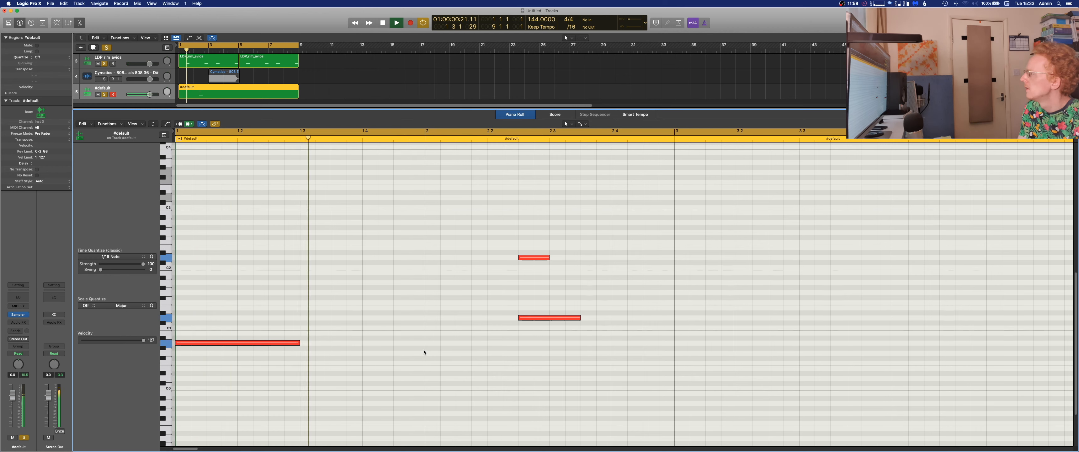
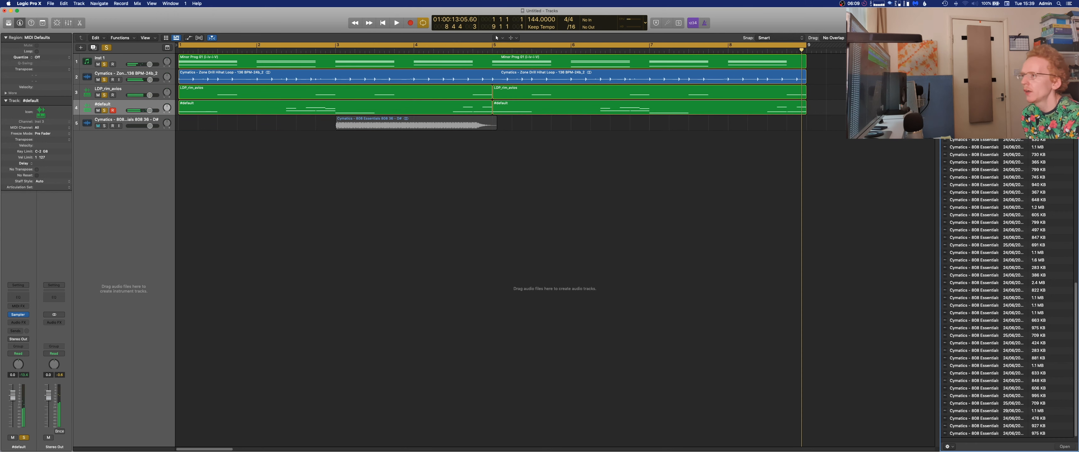
Go up from the 808 samples to the top-level folders of the sample library to look for a kick.
click(947, 48)
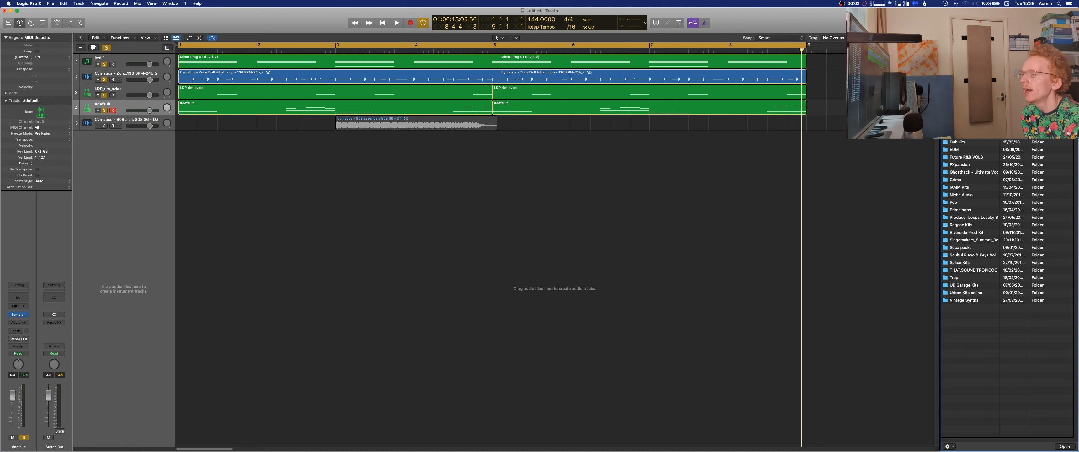
click(947, 47)
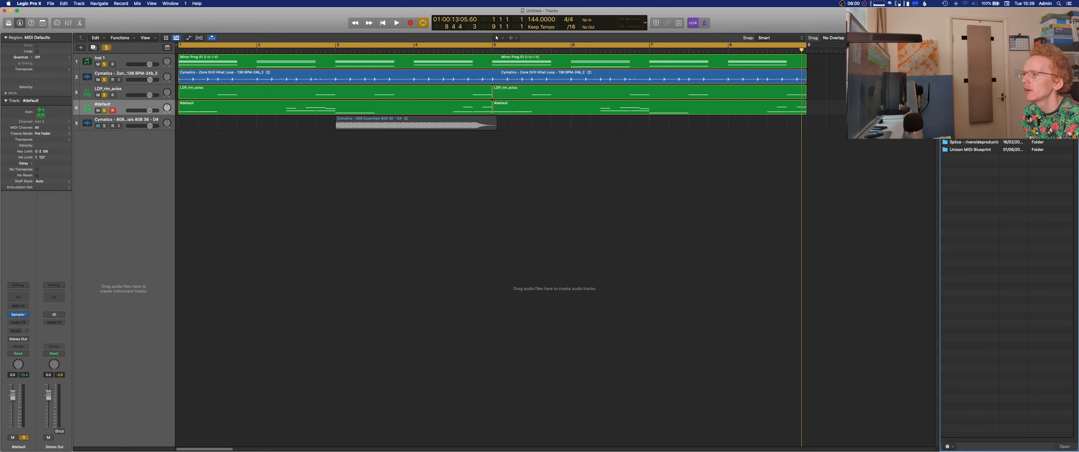
click(947, 47)
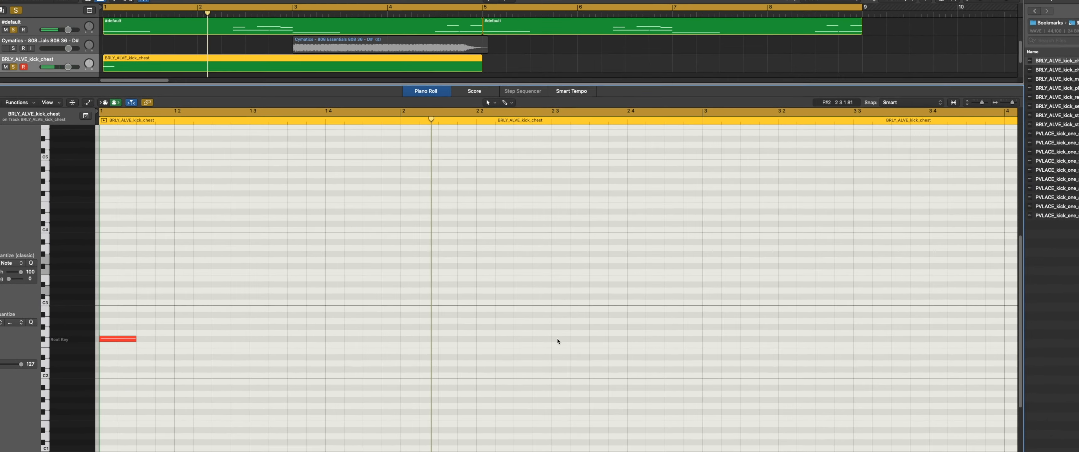
Add kick notes on beat 3 of bar 2, beat 1 of bar 3, and beats 3 and 4 of bar 4 in the kick region.
click(559, 338)
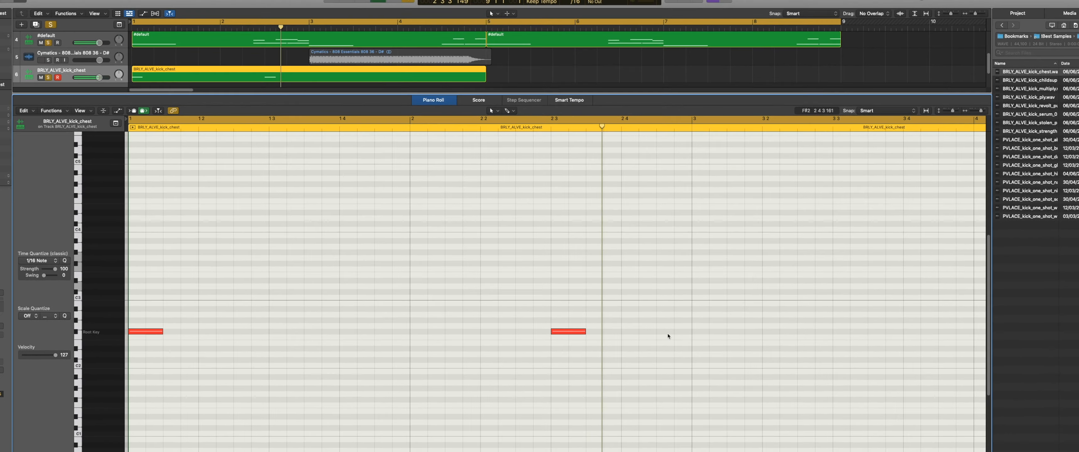
click(695, 331)
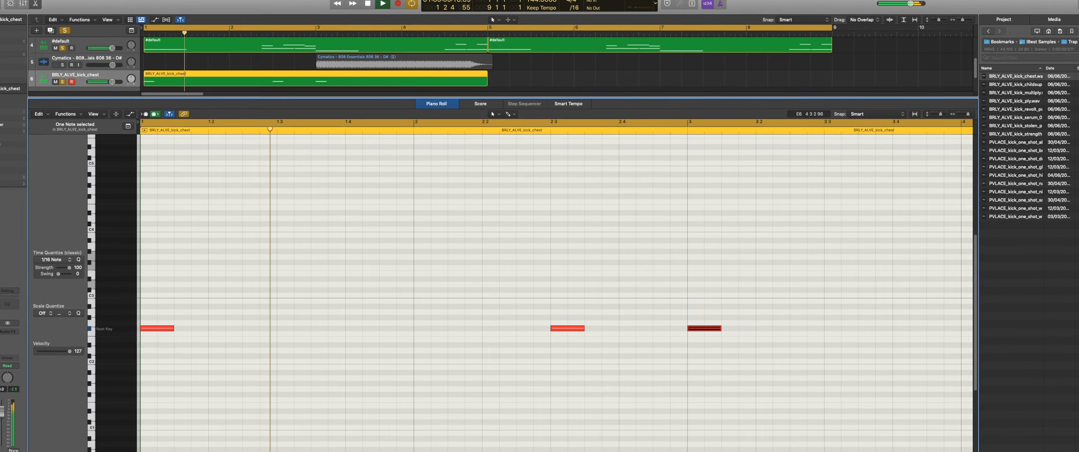
click(962, 244)
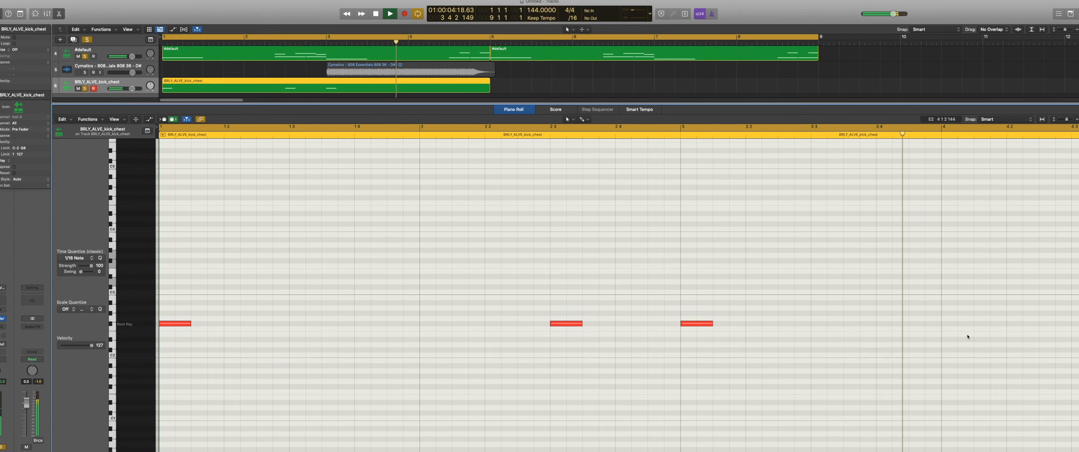
click(1074, 323)
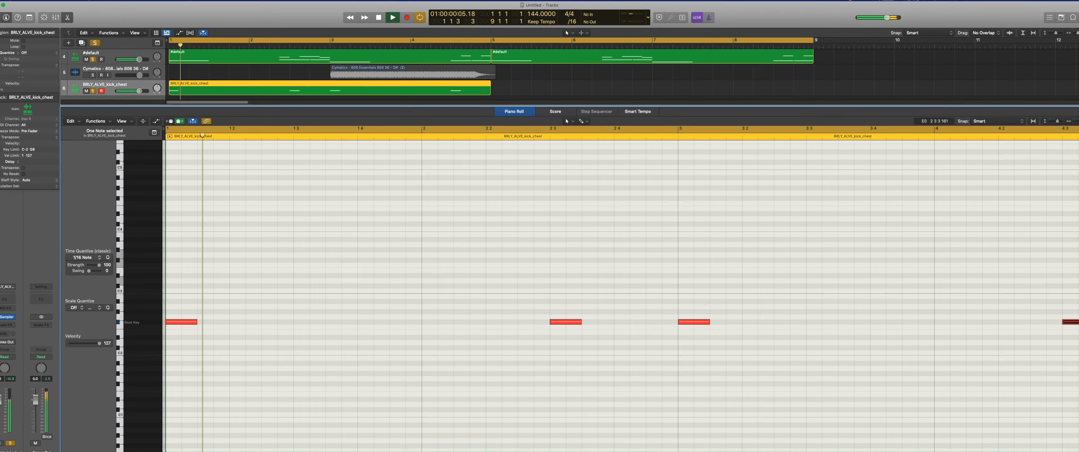
scroll(626, 421, right, 10)
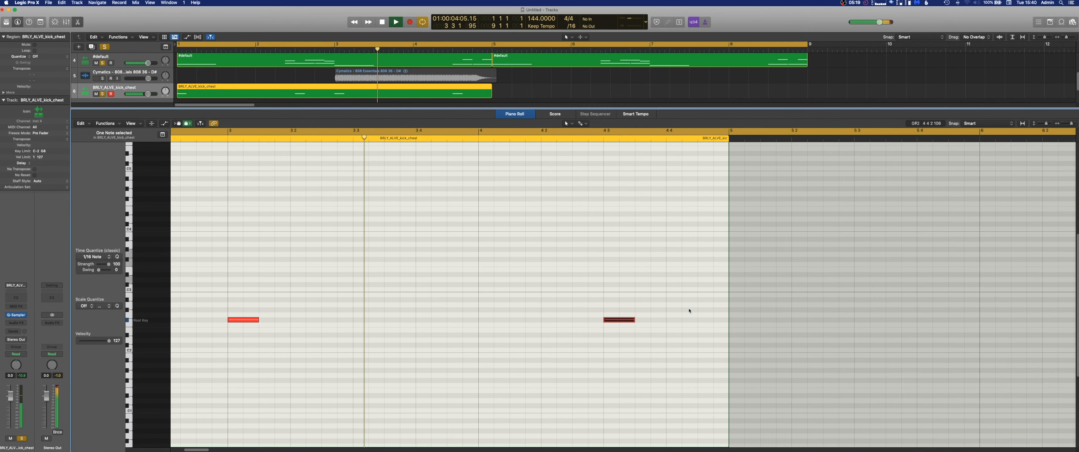
super+click(676, 319)
click(861, 295)
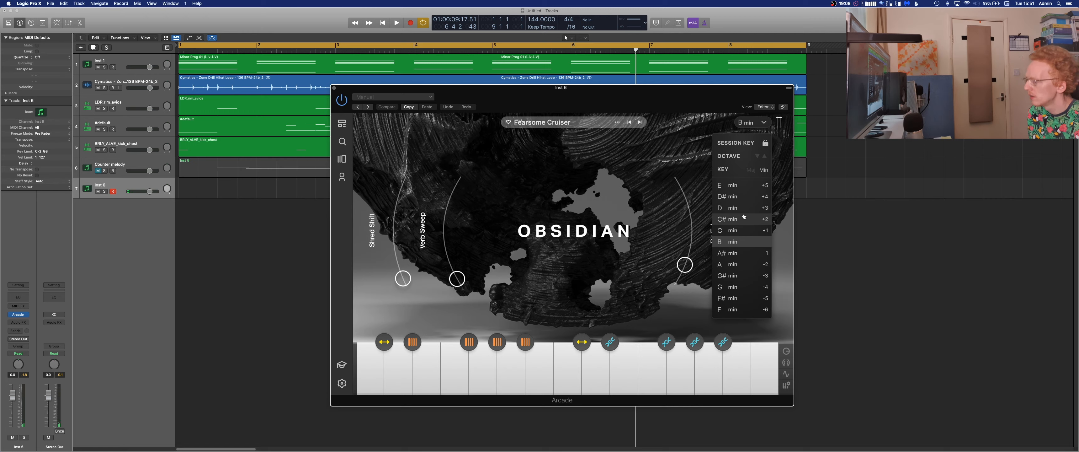
Set the key of Arcade's Fearsome Cruiser kit to A min, audition it against the beat, and close the plug-in.
click(733, 264)
key(space)
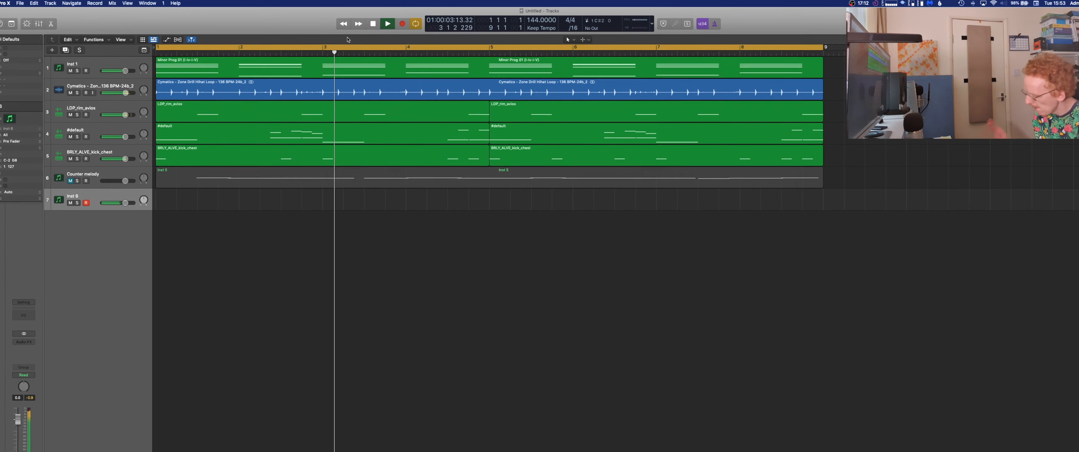
key(space)
key(space)
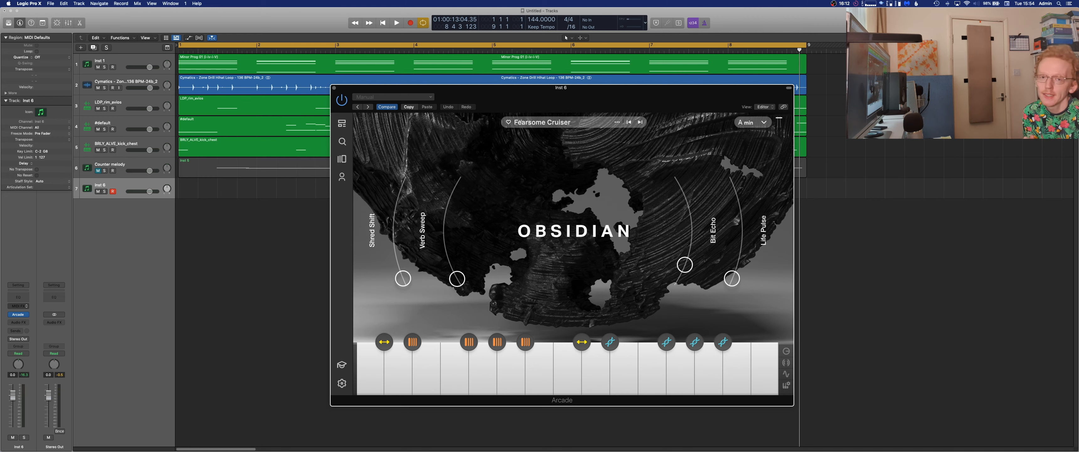
click(334, 88)
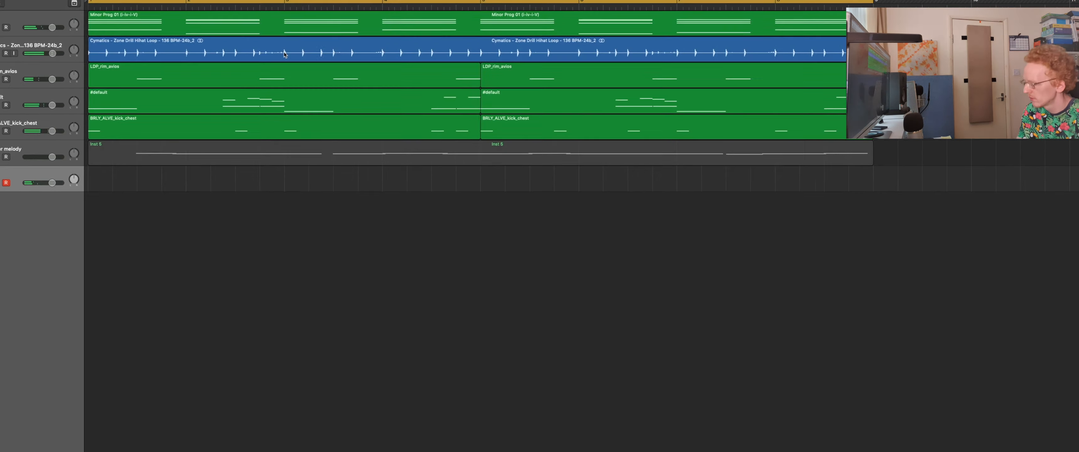
Record an Arcade part over the eight-bar cycle on the Inst 6 track and open the recorded region.
key(r)
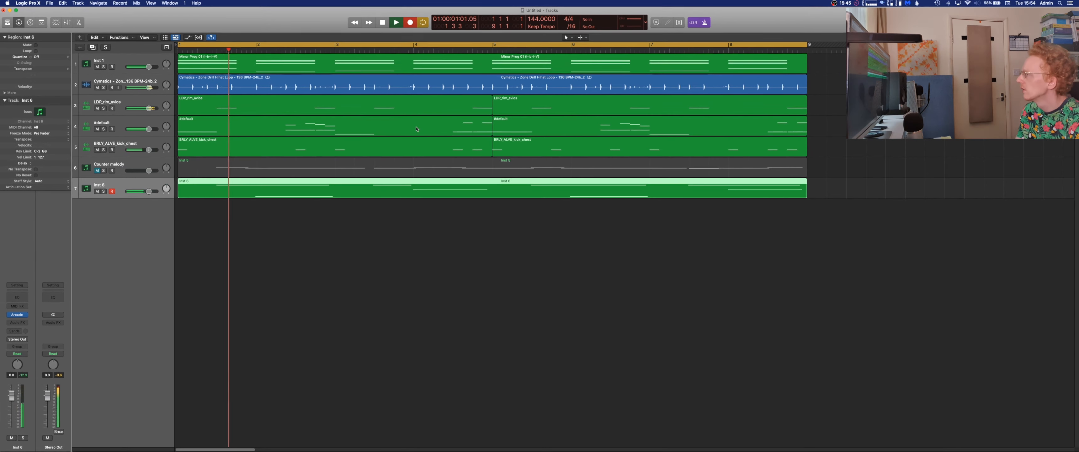
key(space)
double_click(442, 193)
Play the beat back to hear the Perc Bullet 2 sample placed at beat 3 of bar 2.
key(space)
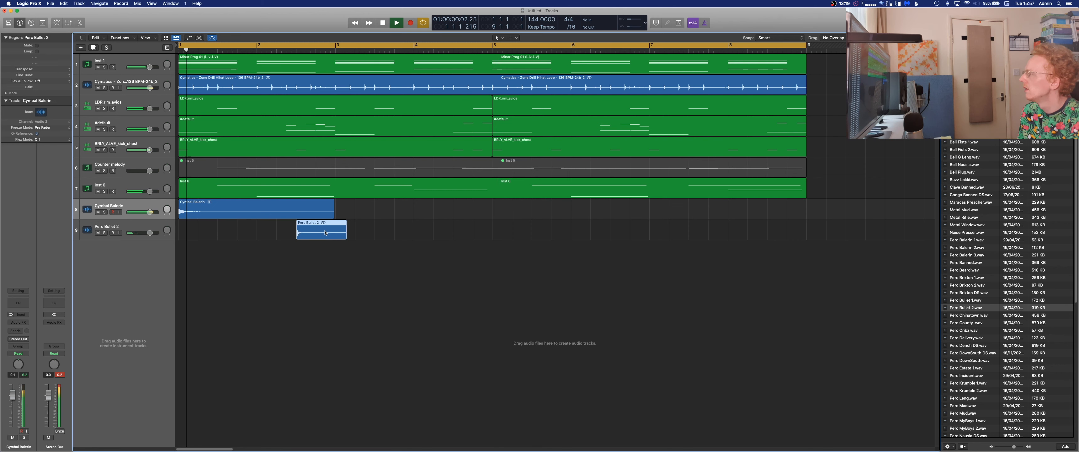
mouse_move(308, 234)
mouse_down()
mouse_move(168, 263)
mouse_move(291, 240)
mouse_up()
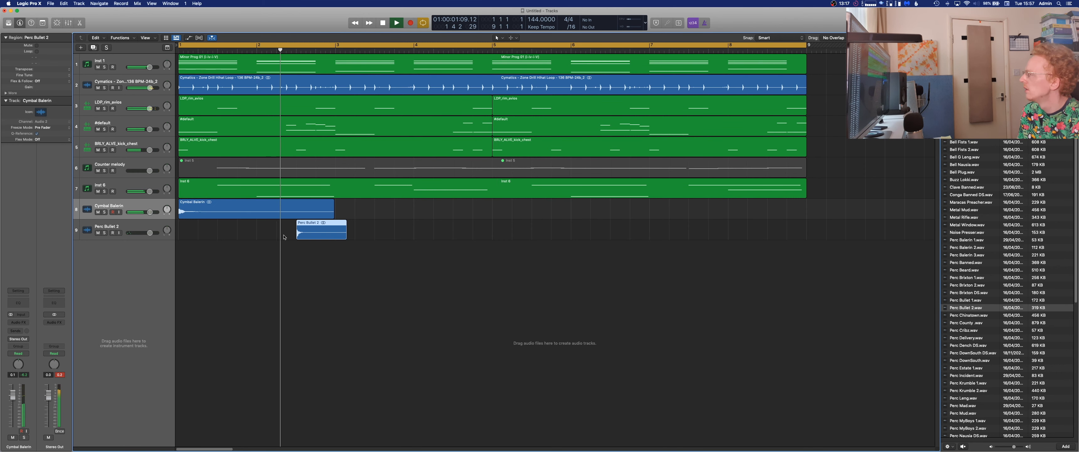
key(space)
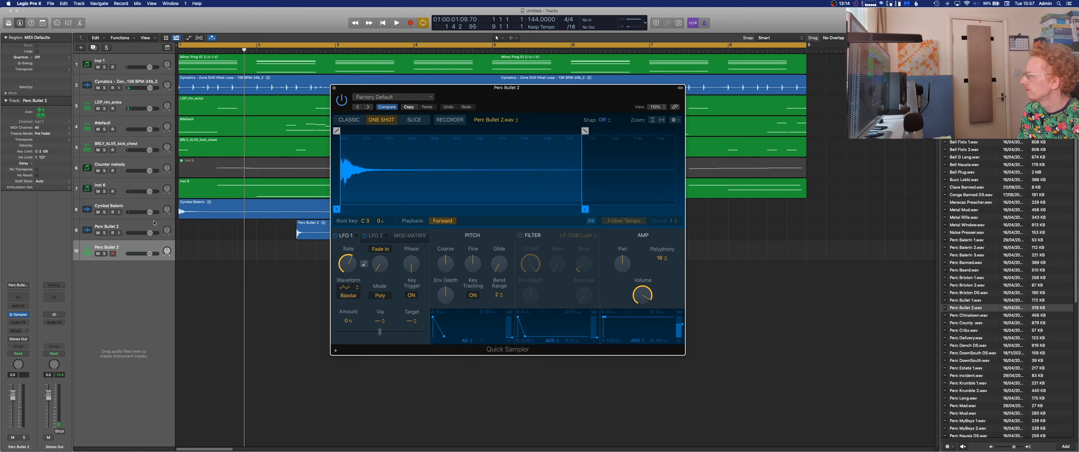
Delete the Perc Bullet 2 audio track and record its Quick Sampler version with hits on beat 3 of bars 2 and 6.
click(154, 222)
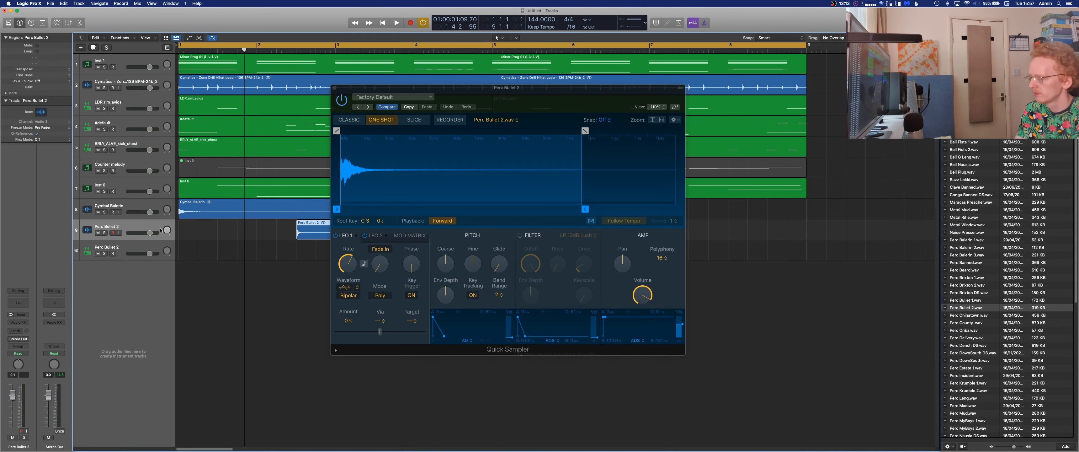
key(super+BackSpace)
key(space)
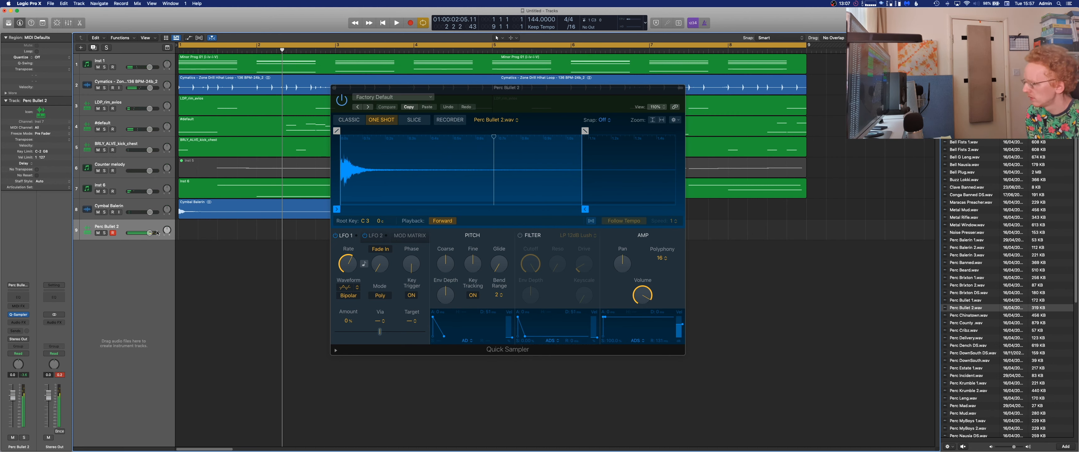
key(space)
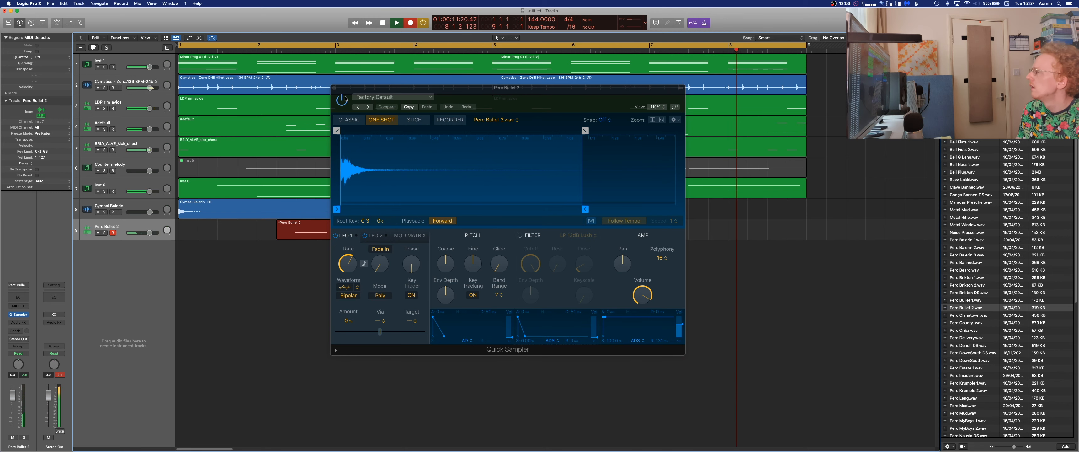
click(334, 88)
Play the beat back with the recorded Perc Bullet 2 region and deselect the region.
double_click(555, 239)
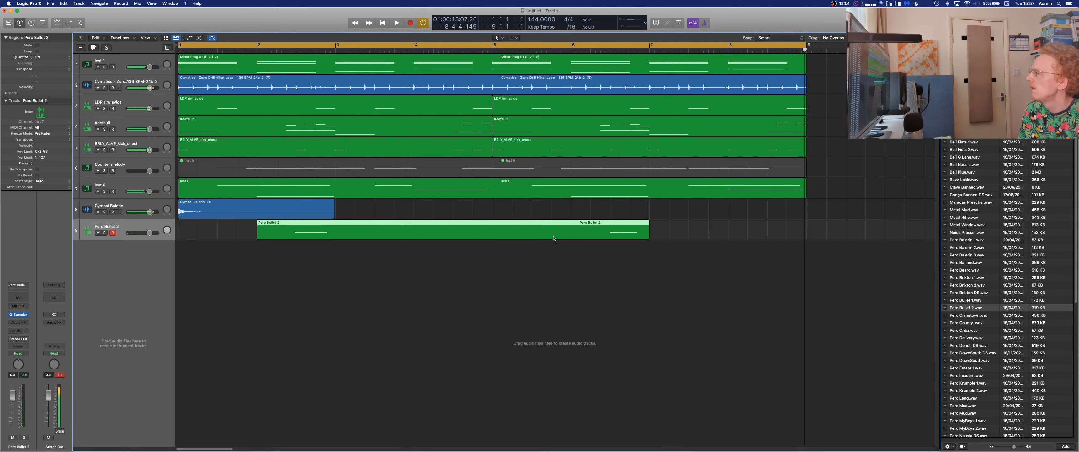
key(p)
key(space)
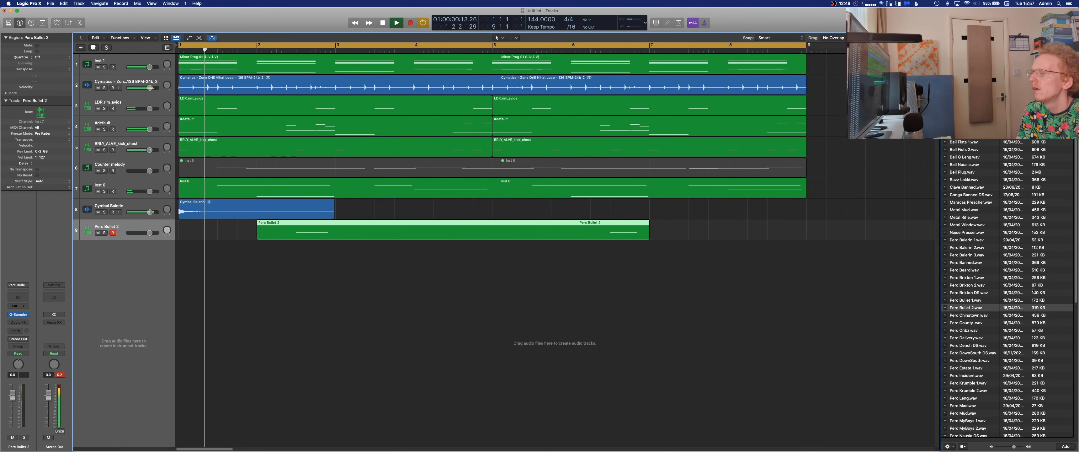
click(670, 302)
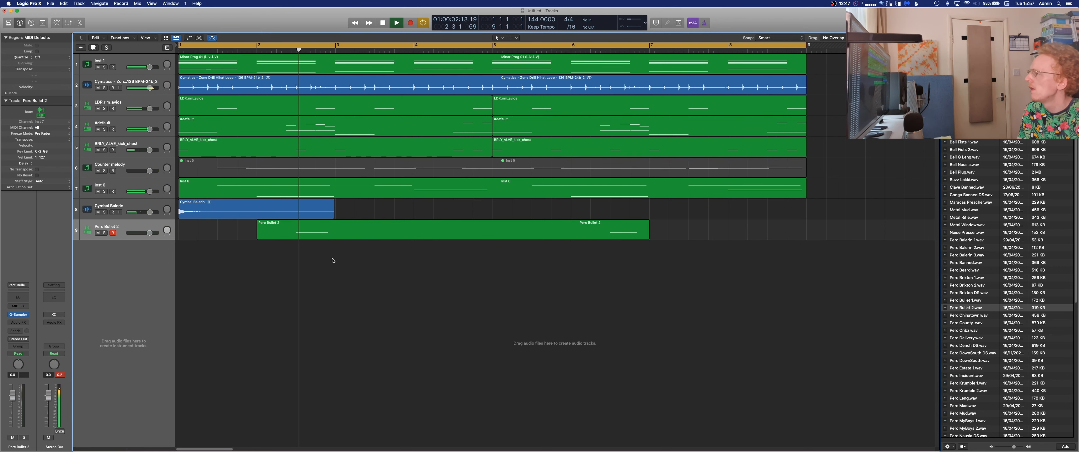